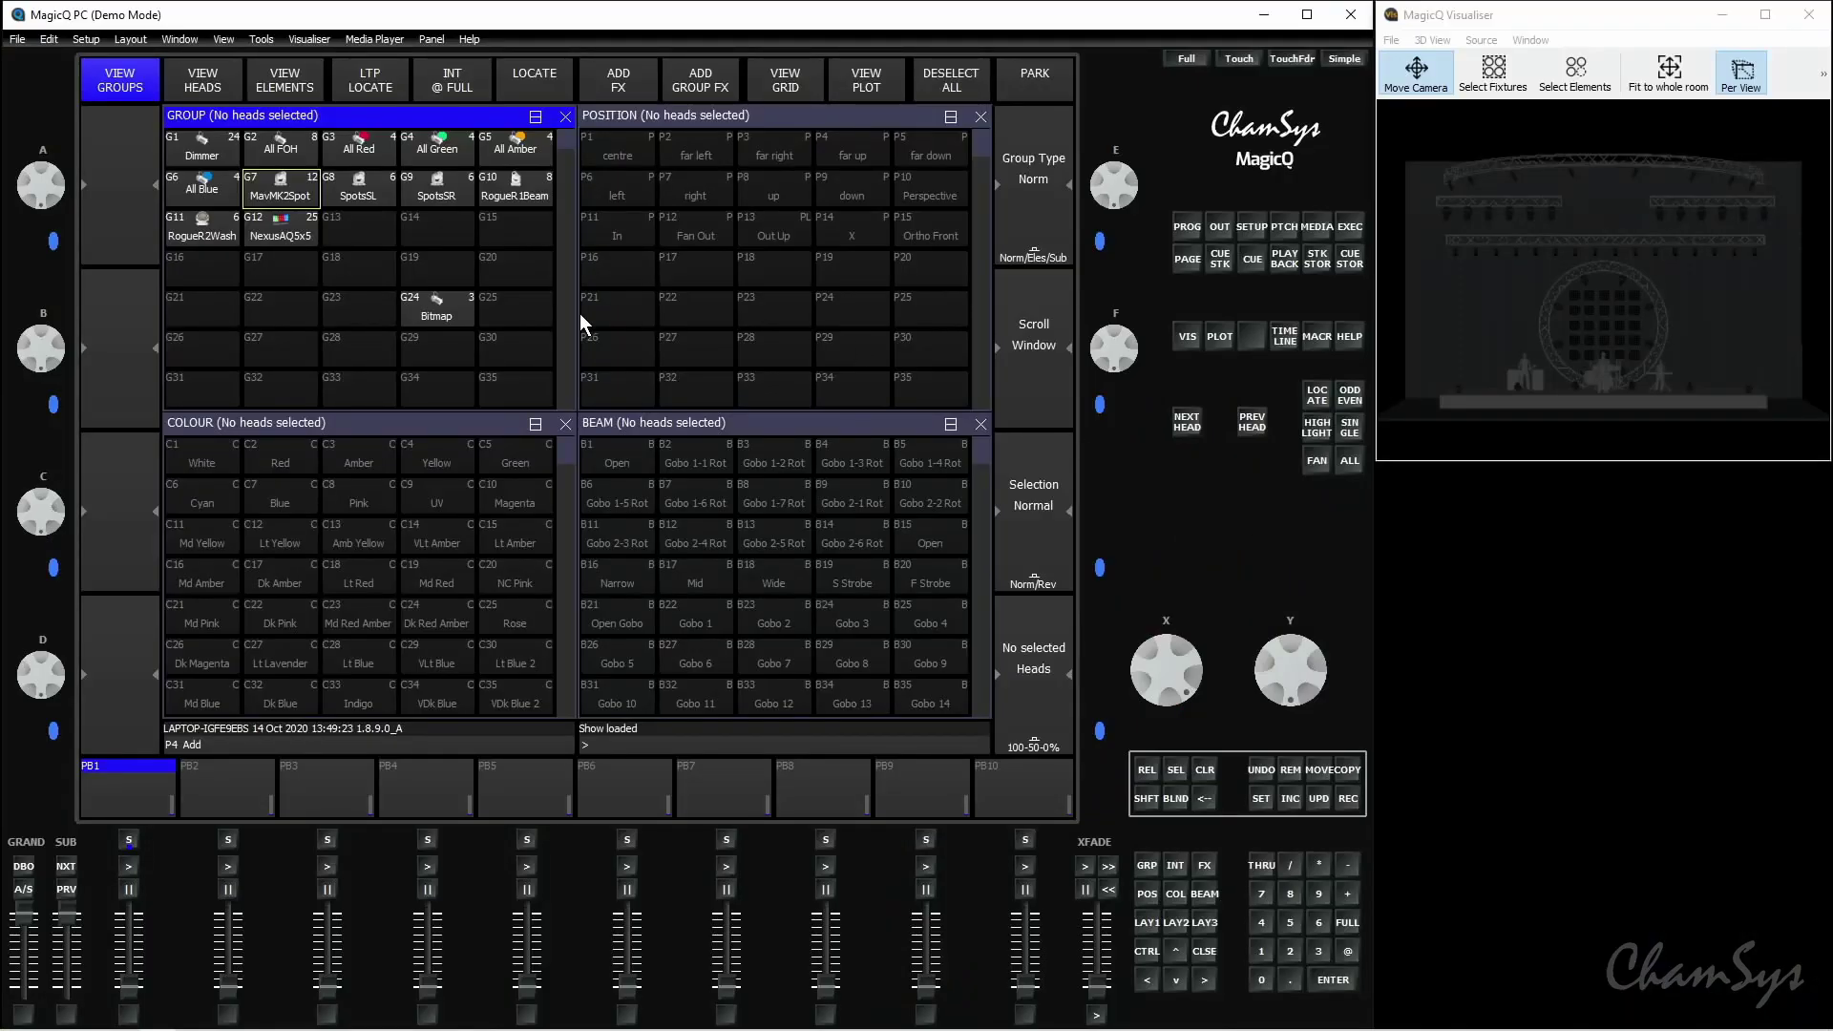
Apply the Intensity dim chase to groups G8 SpotsSL and G9 SpotsSR, then clear the programmer
click(356, 192)
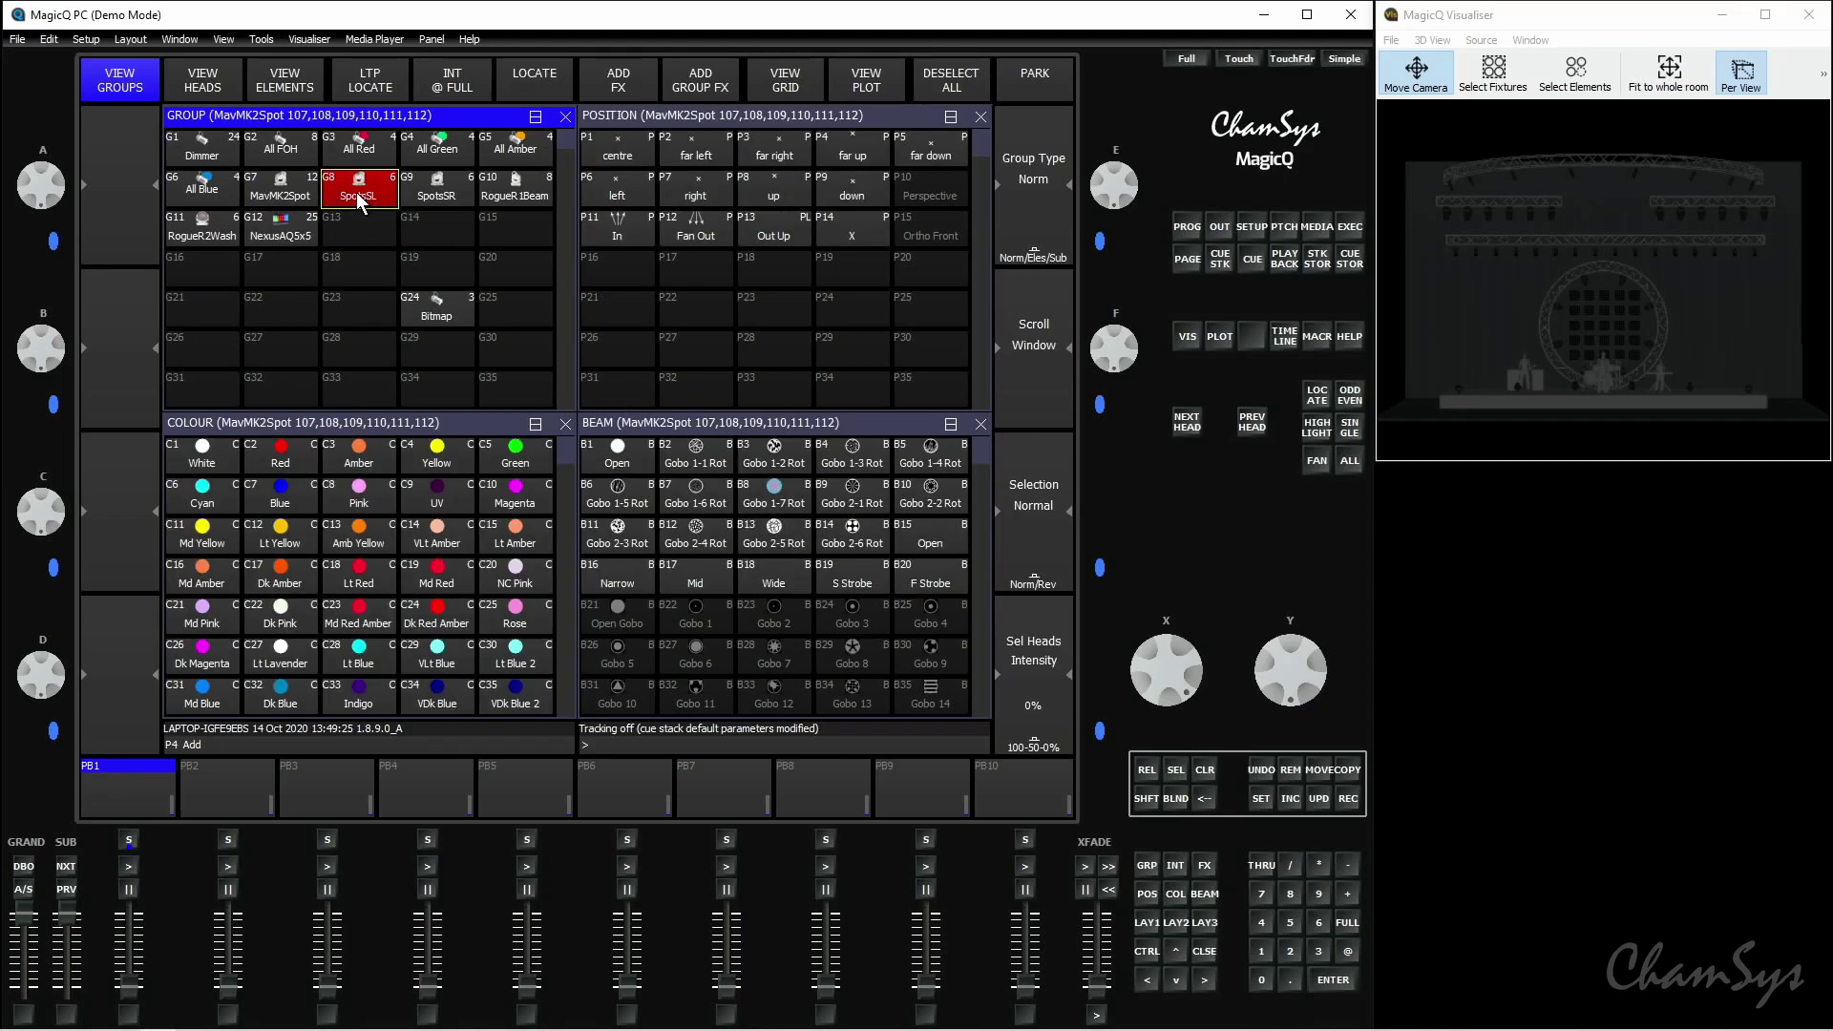
click(449, 191)
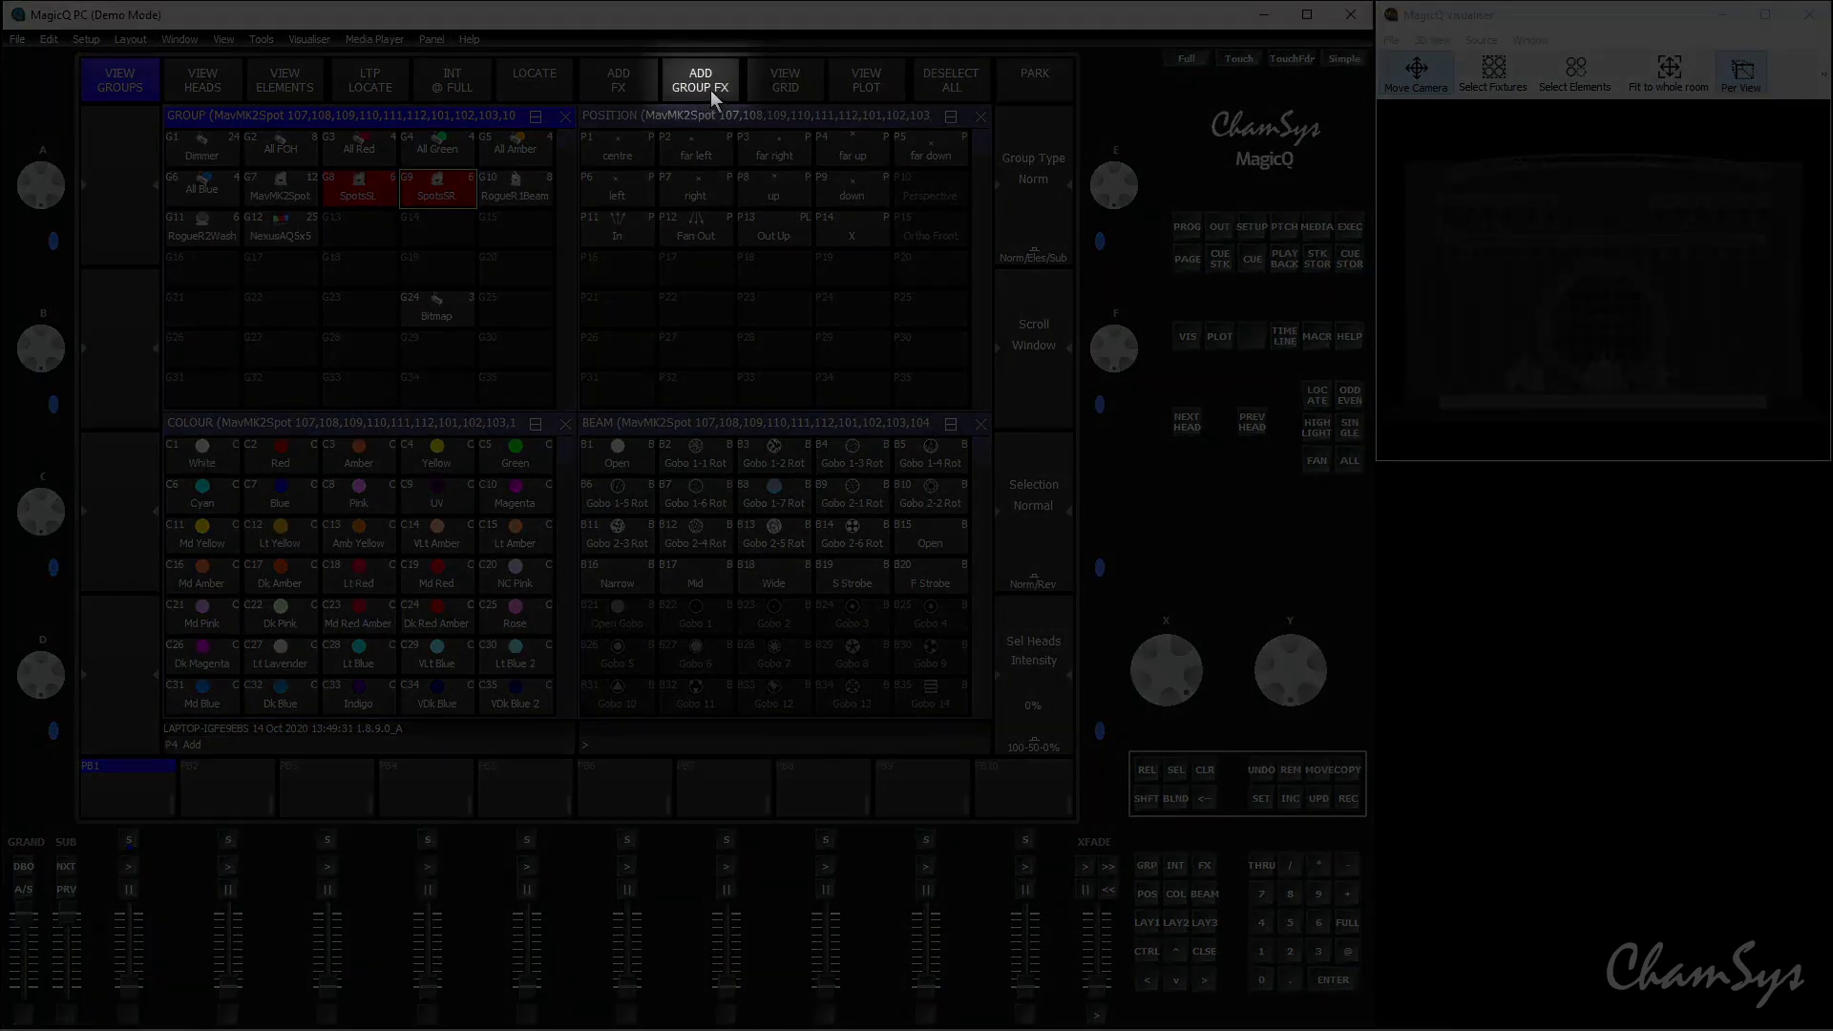
click(709, 86)
click(314, 177)
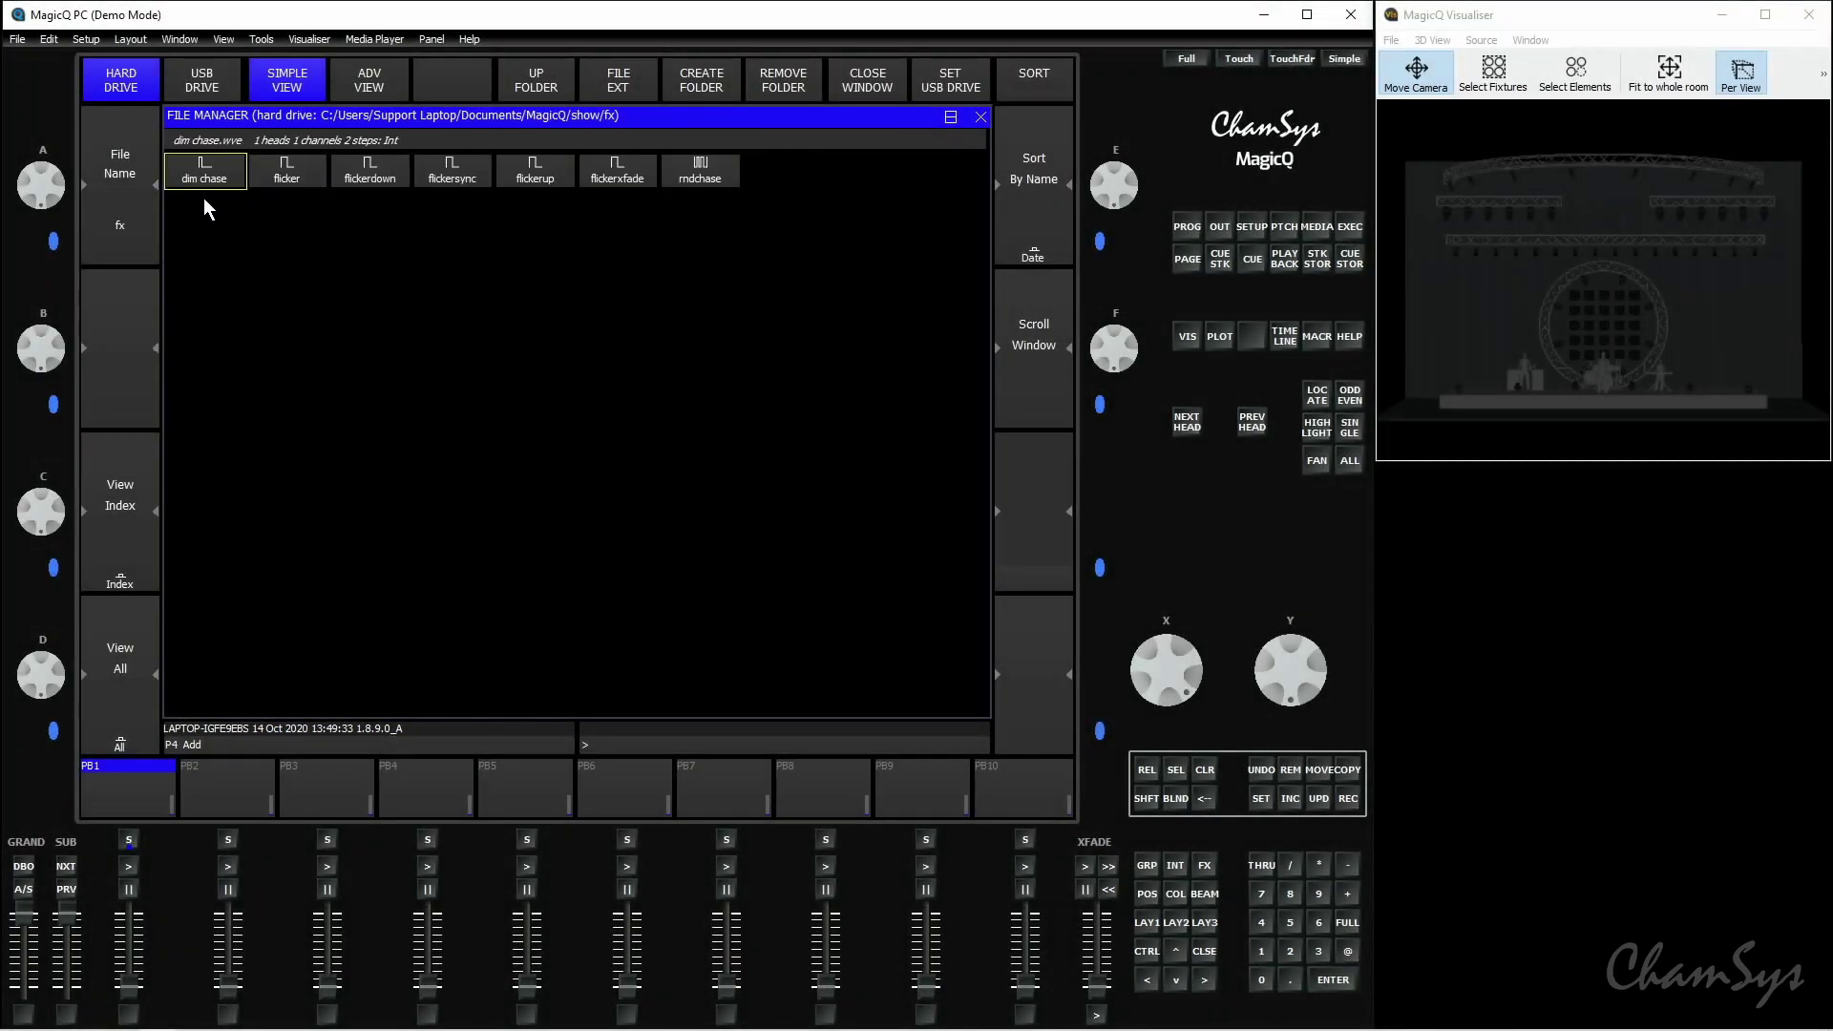
click(231, 183)
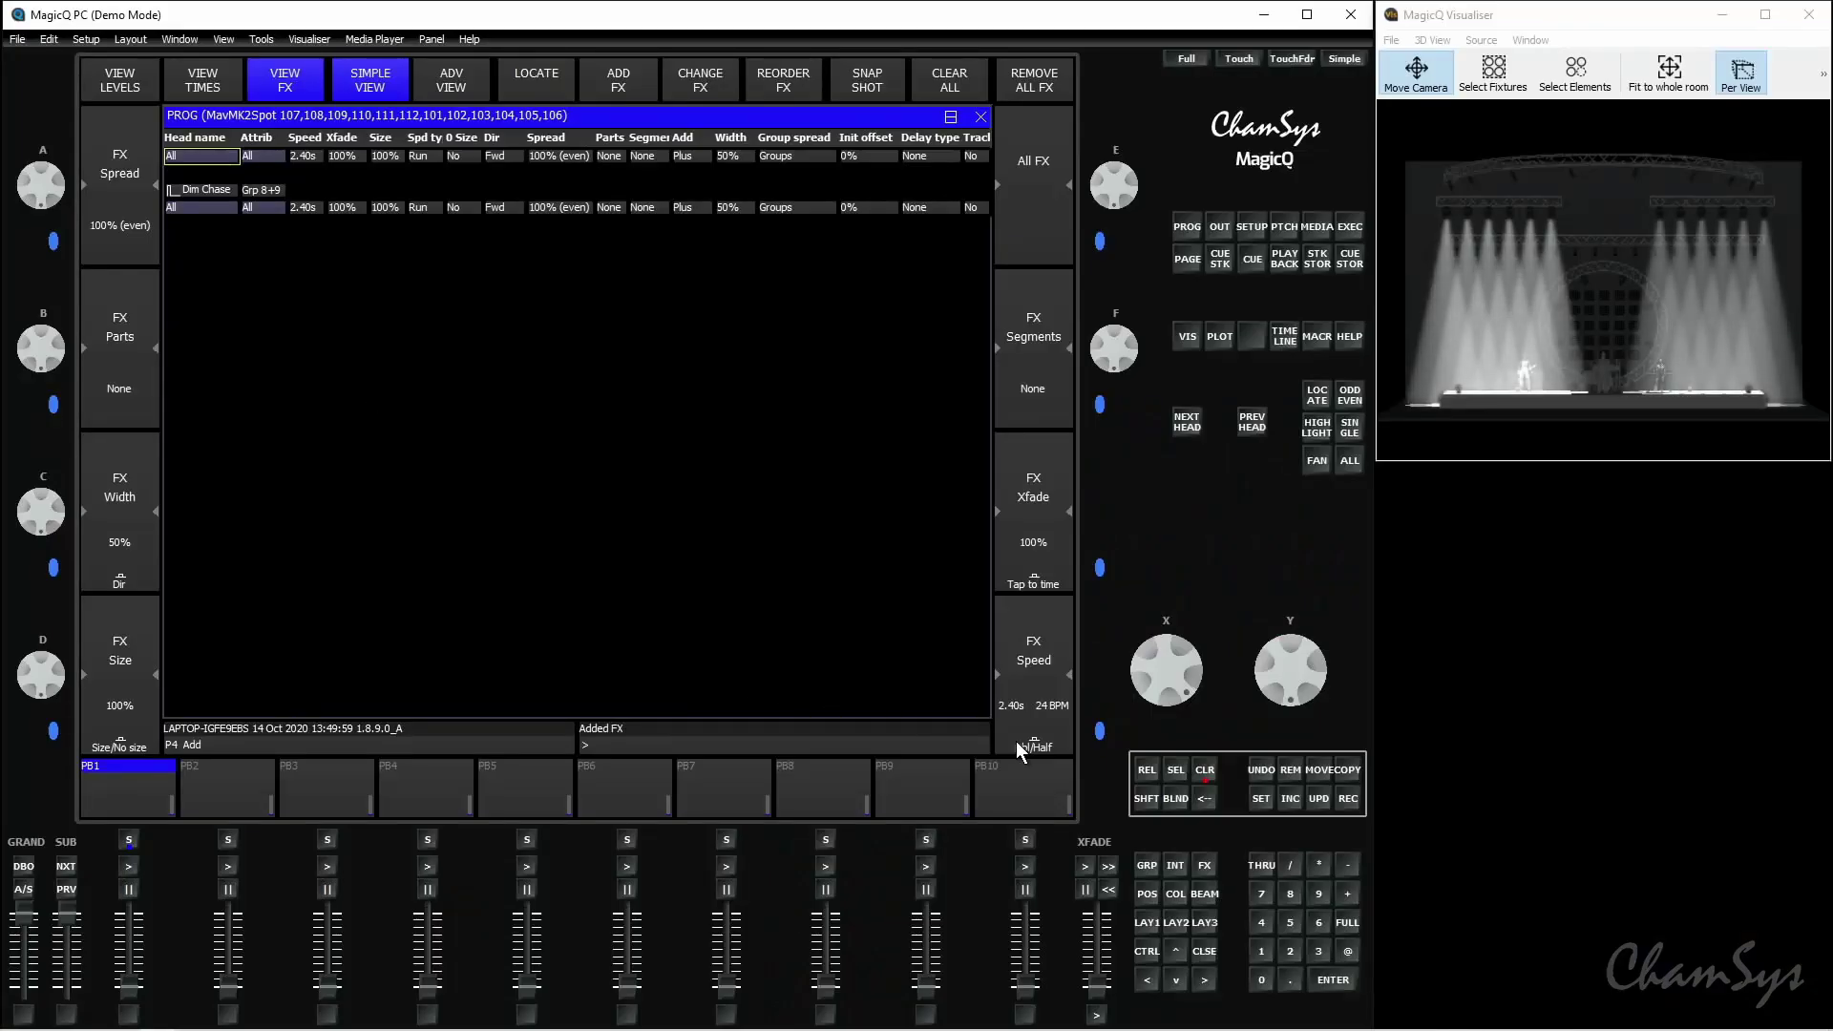
click(1204, 769)
Apply the Intensity dim chase group effect to group G8 SpotsSL
click(1135, 923)
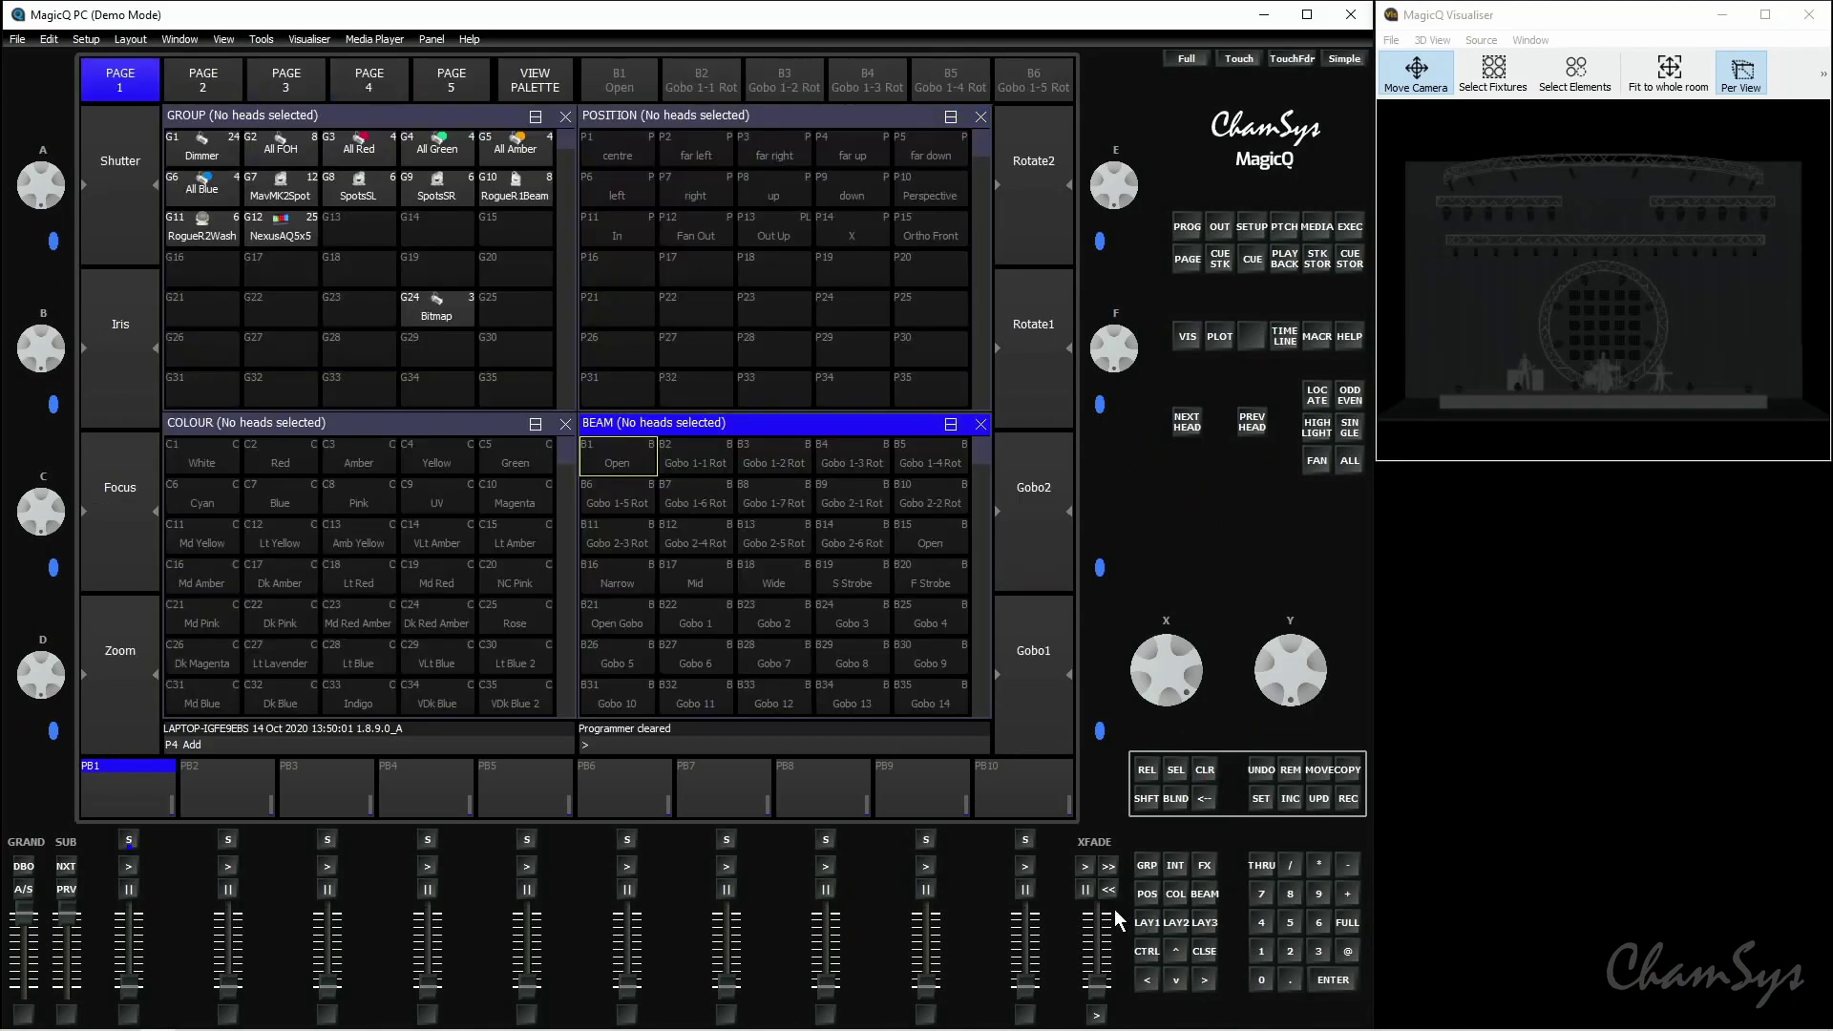
click(368, 188)
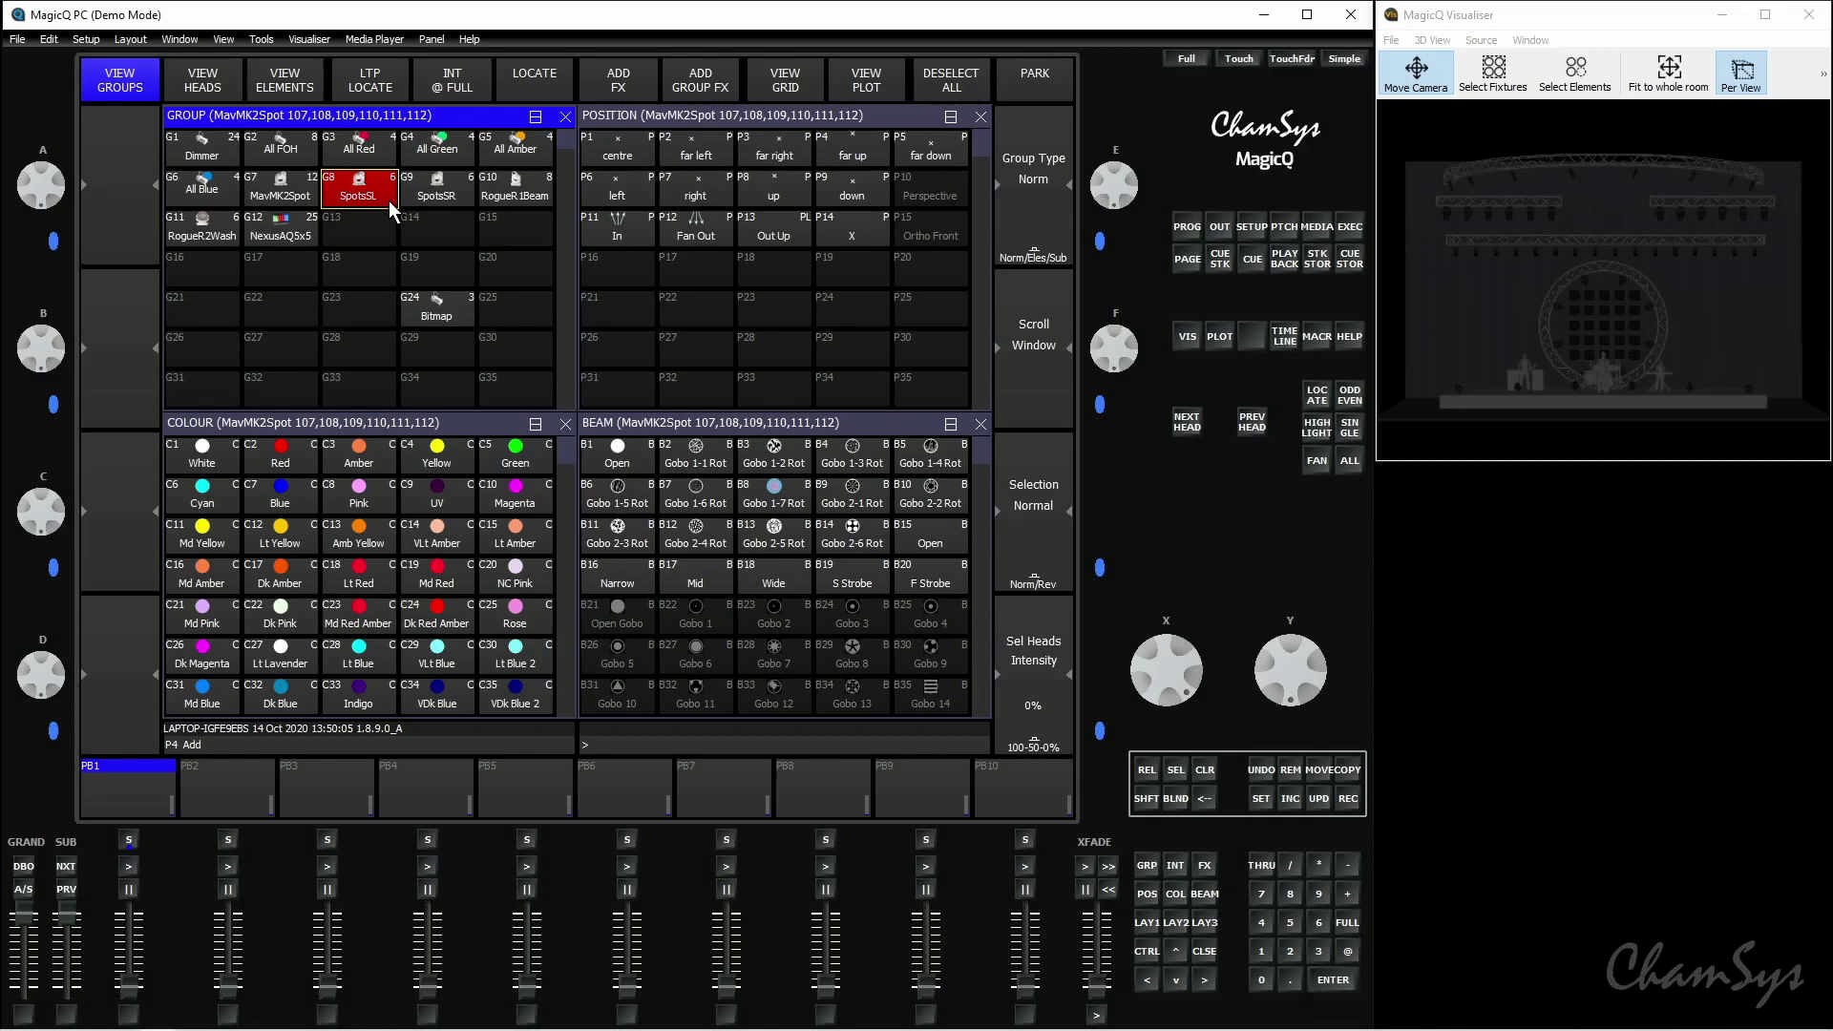
click(682, 89)
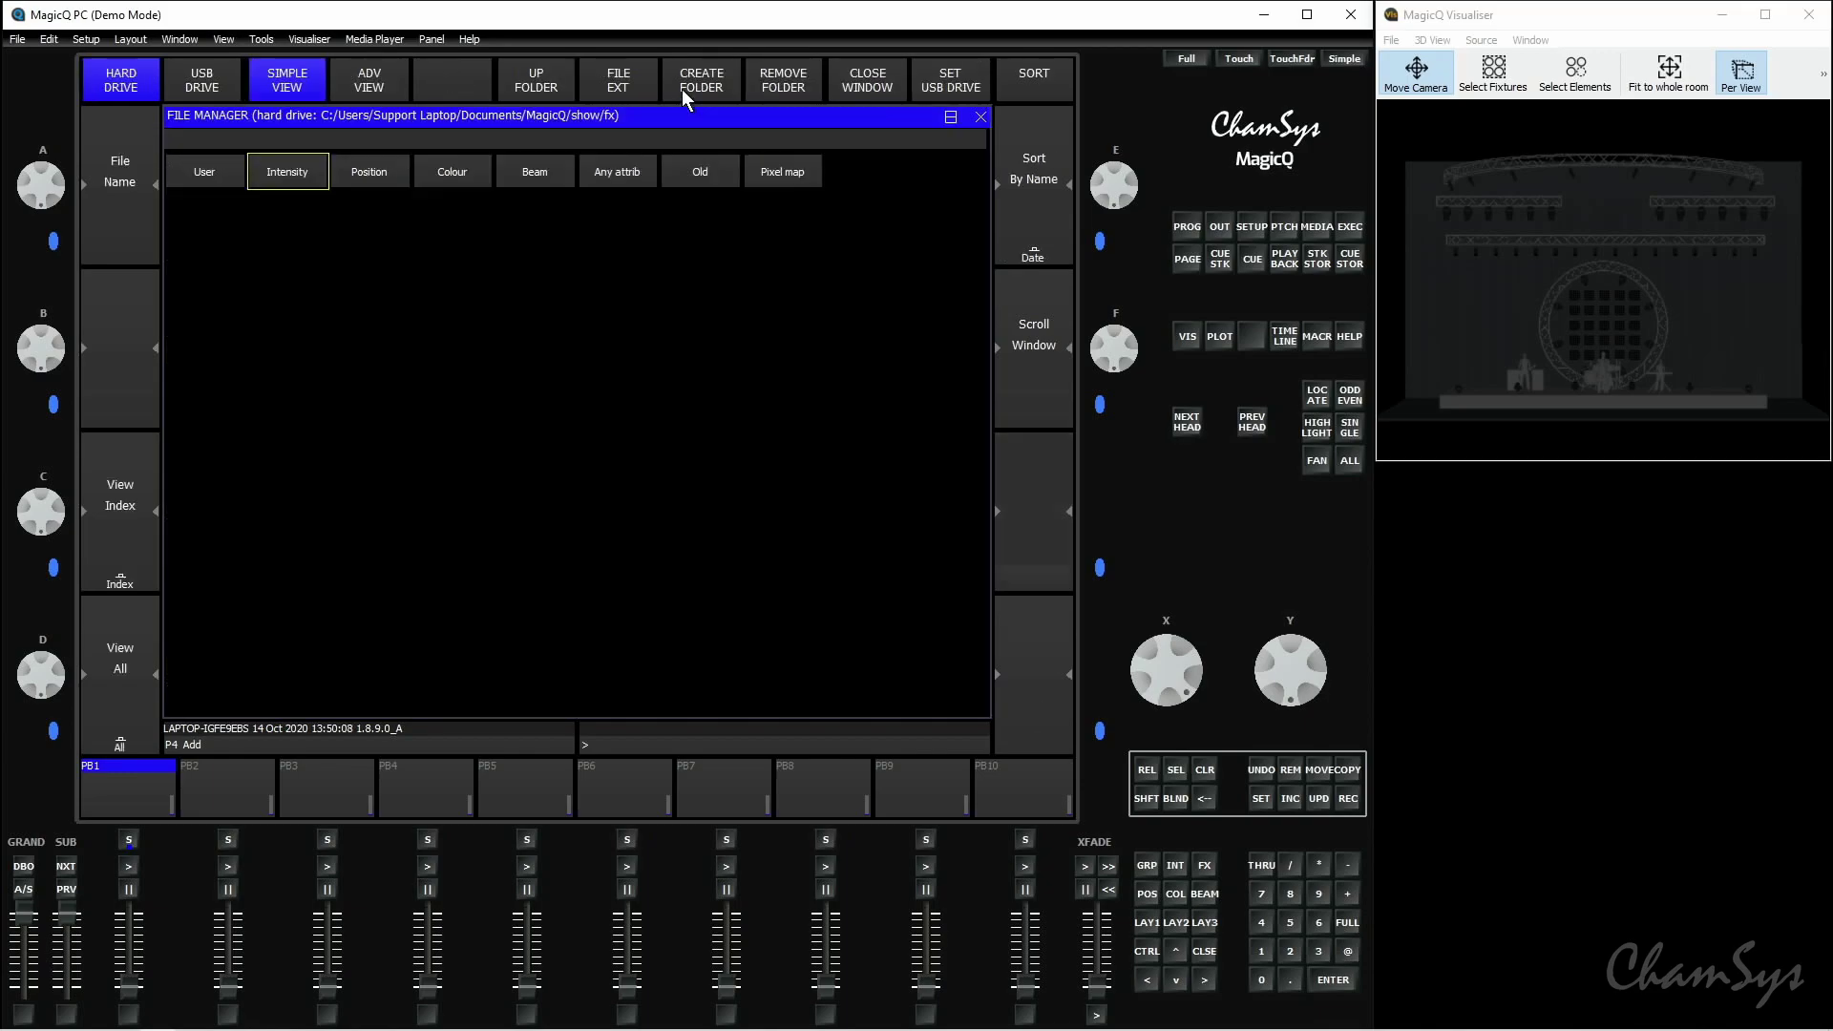
click(312, 178)
click(231, 174)
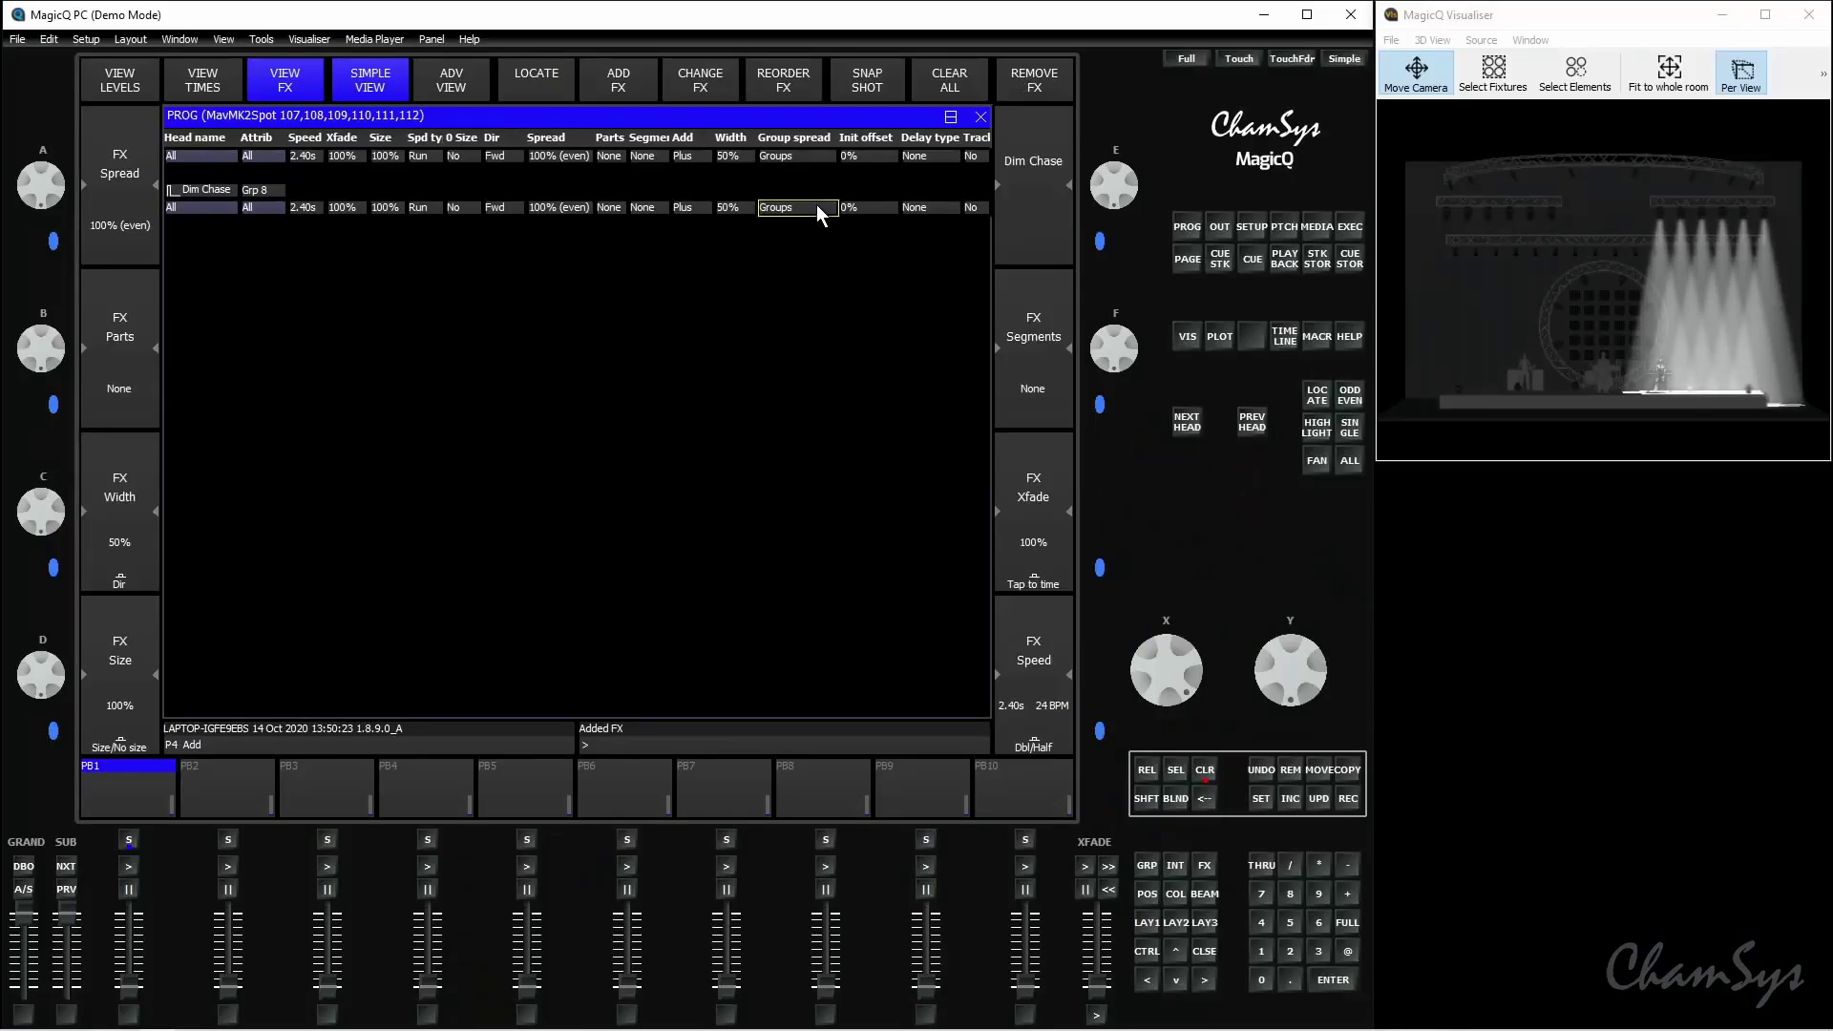
Set the chase's group spread to All chans and begin recording a cue
click(816, 206)
click(601, 203)
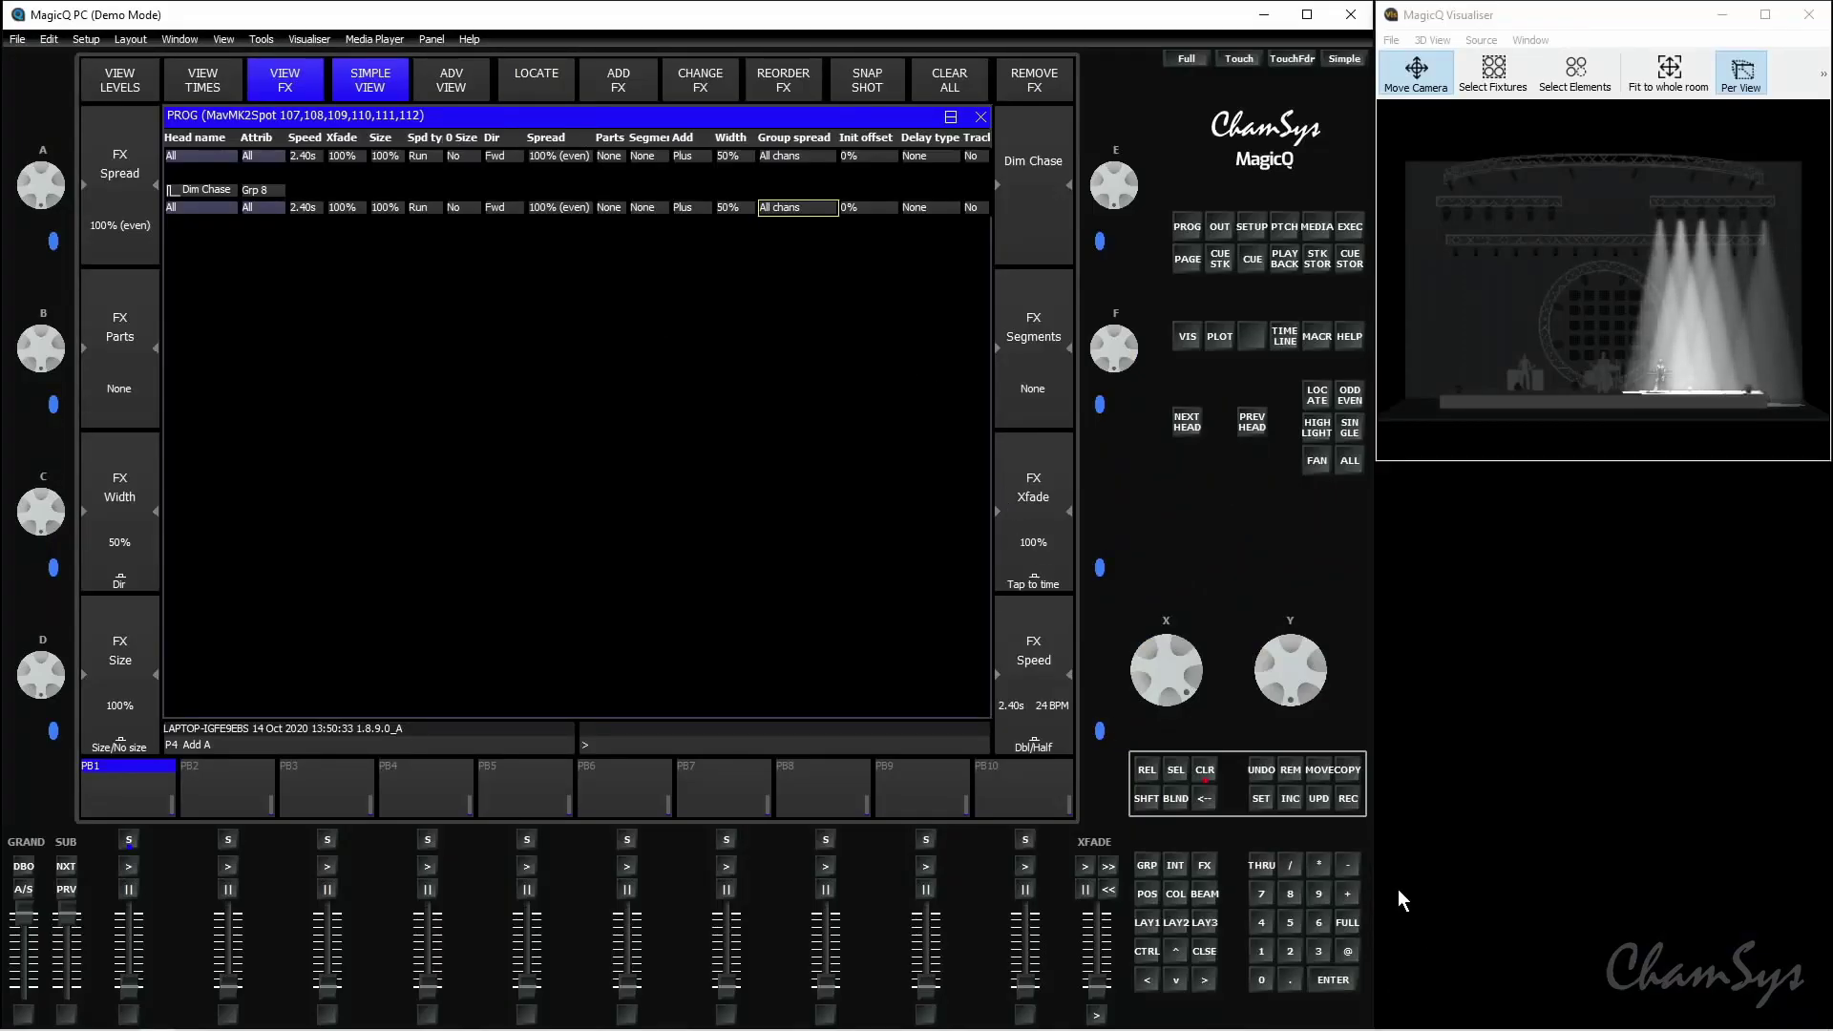
click(1348, 798)
Store the chase as cue 1.00 on PB10, clear the programmer, and test the playback
click(1056, 812)
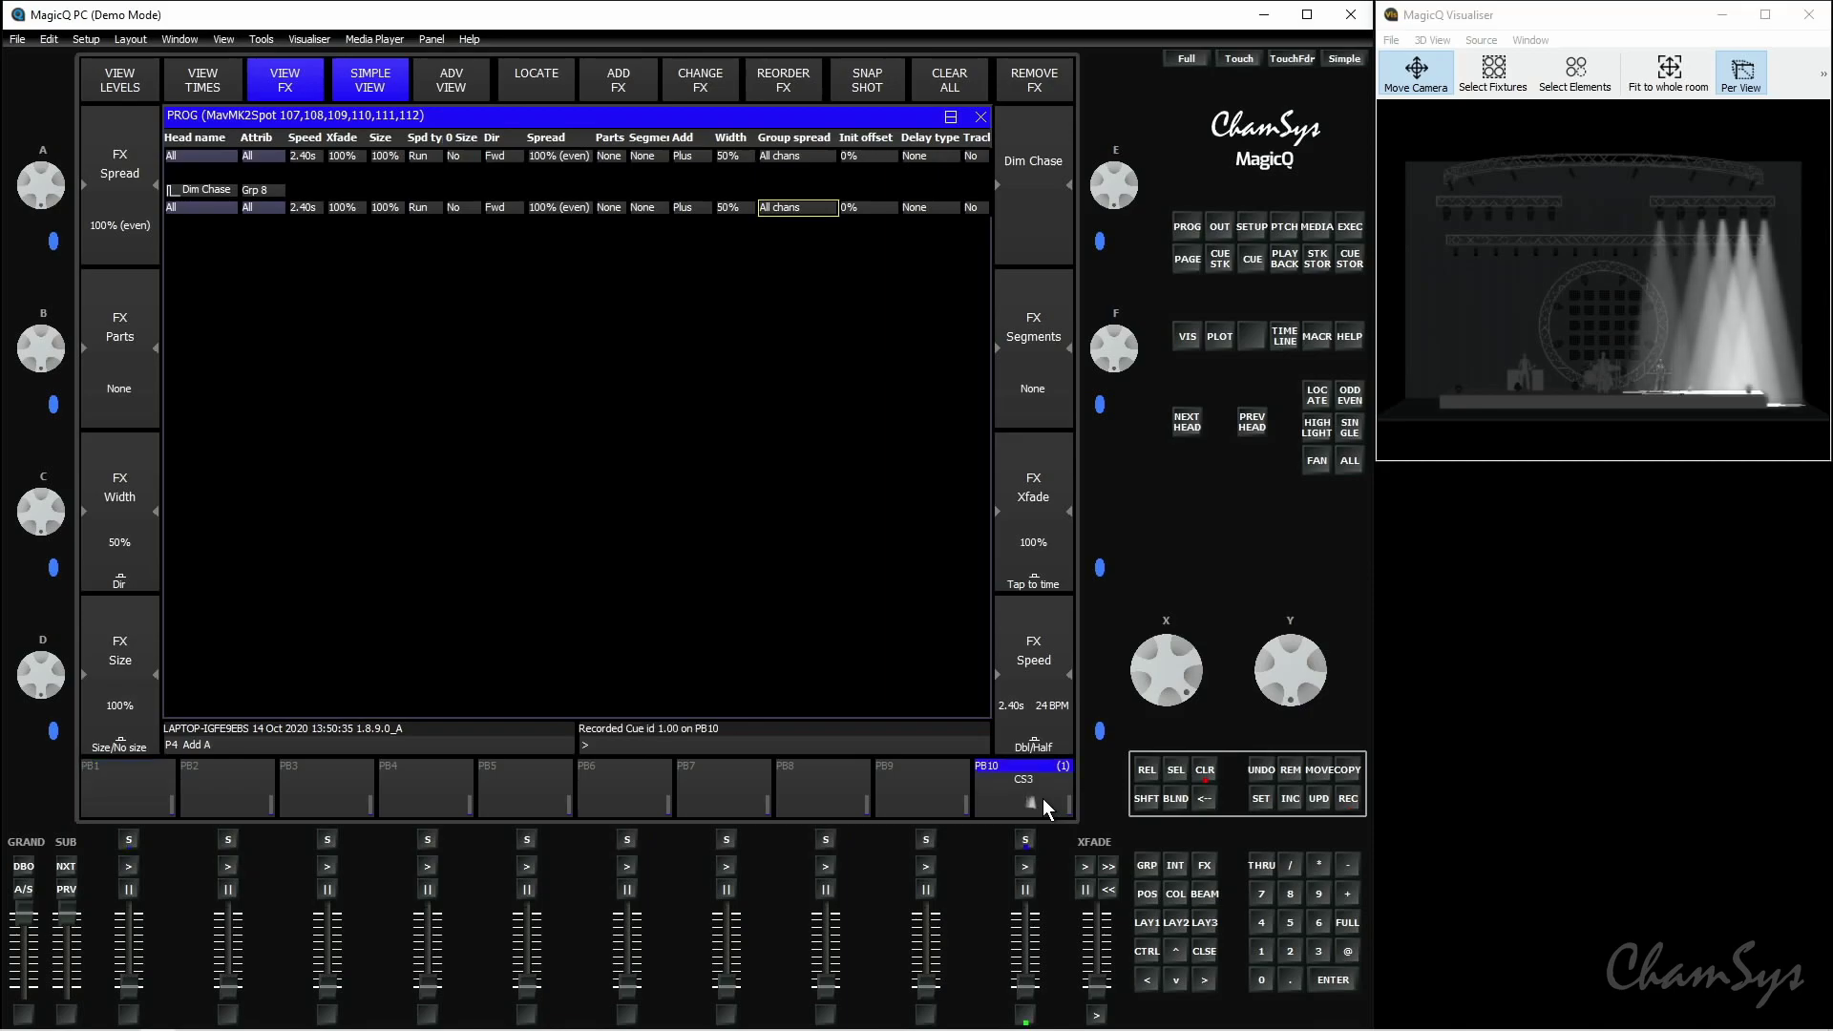
click(1204, 772)
mouse_move(1025, 983)
mouse_down()
mouse_move(1029, 919)
mouse_move(1027, 990)
mouse_up()
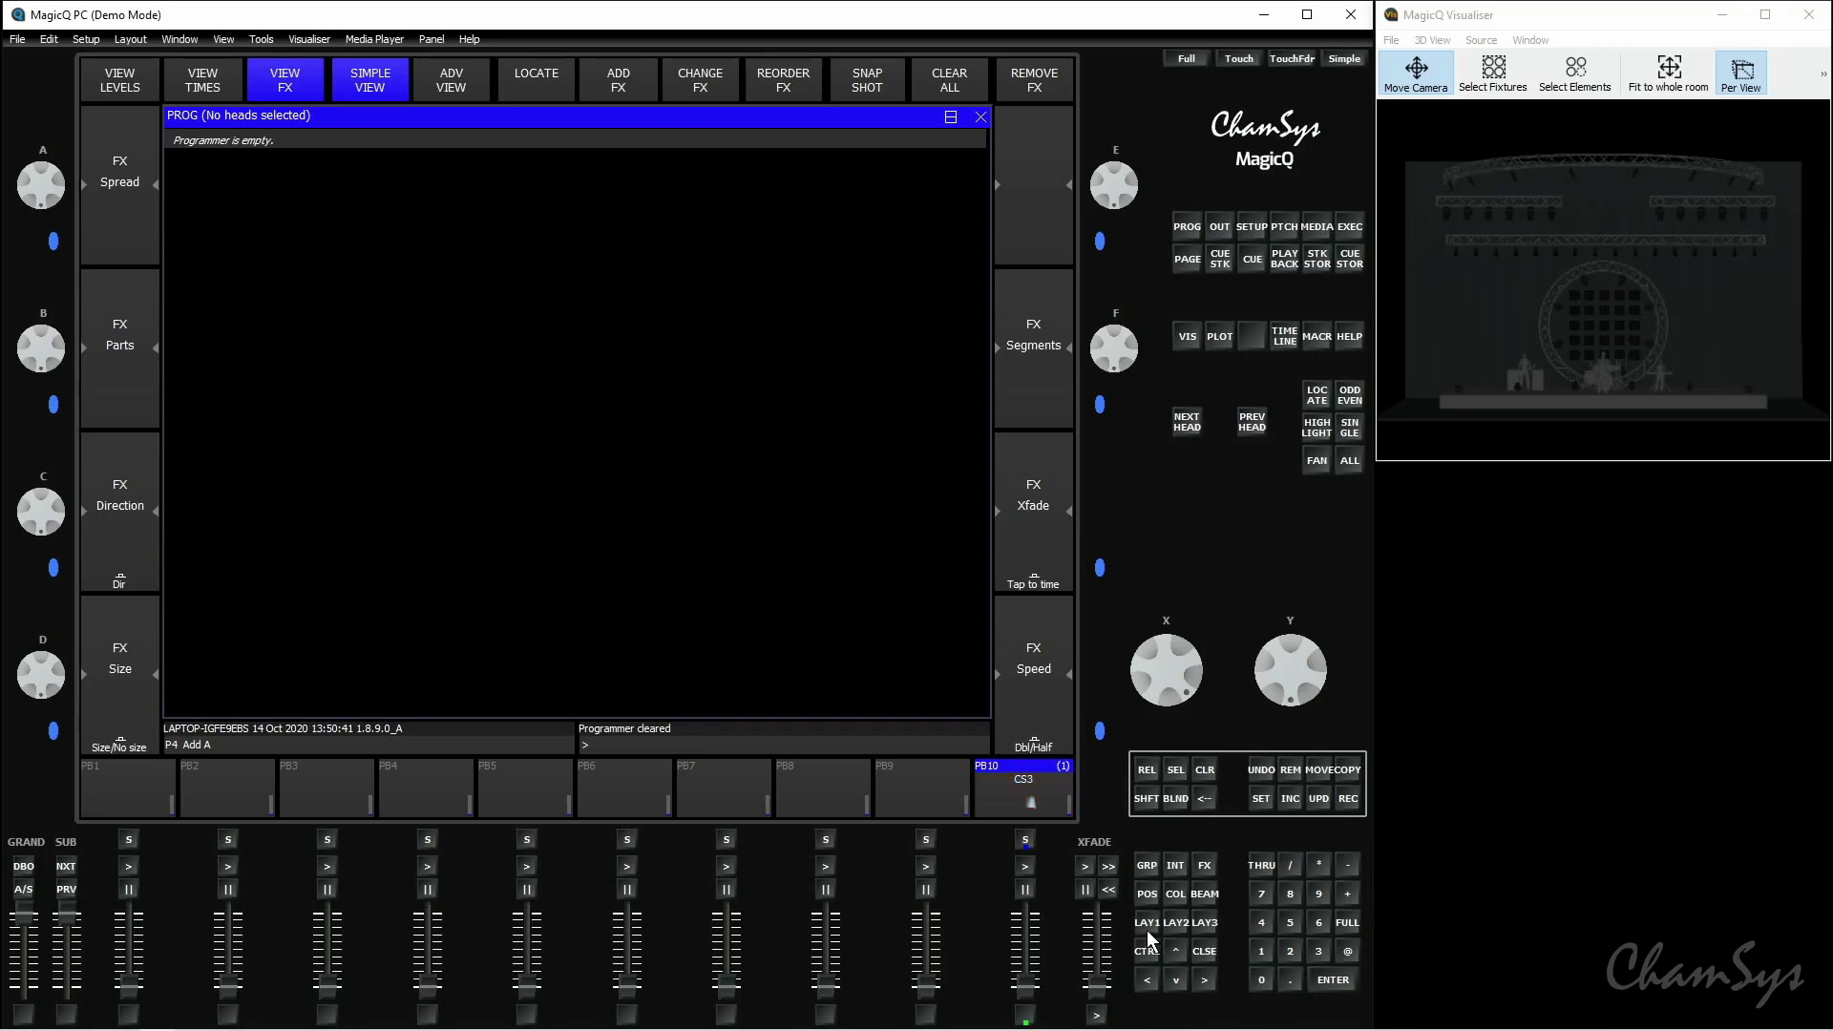
click(1148, 923)
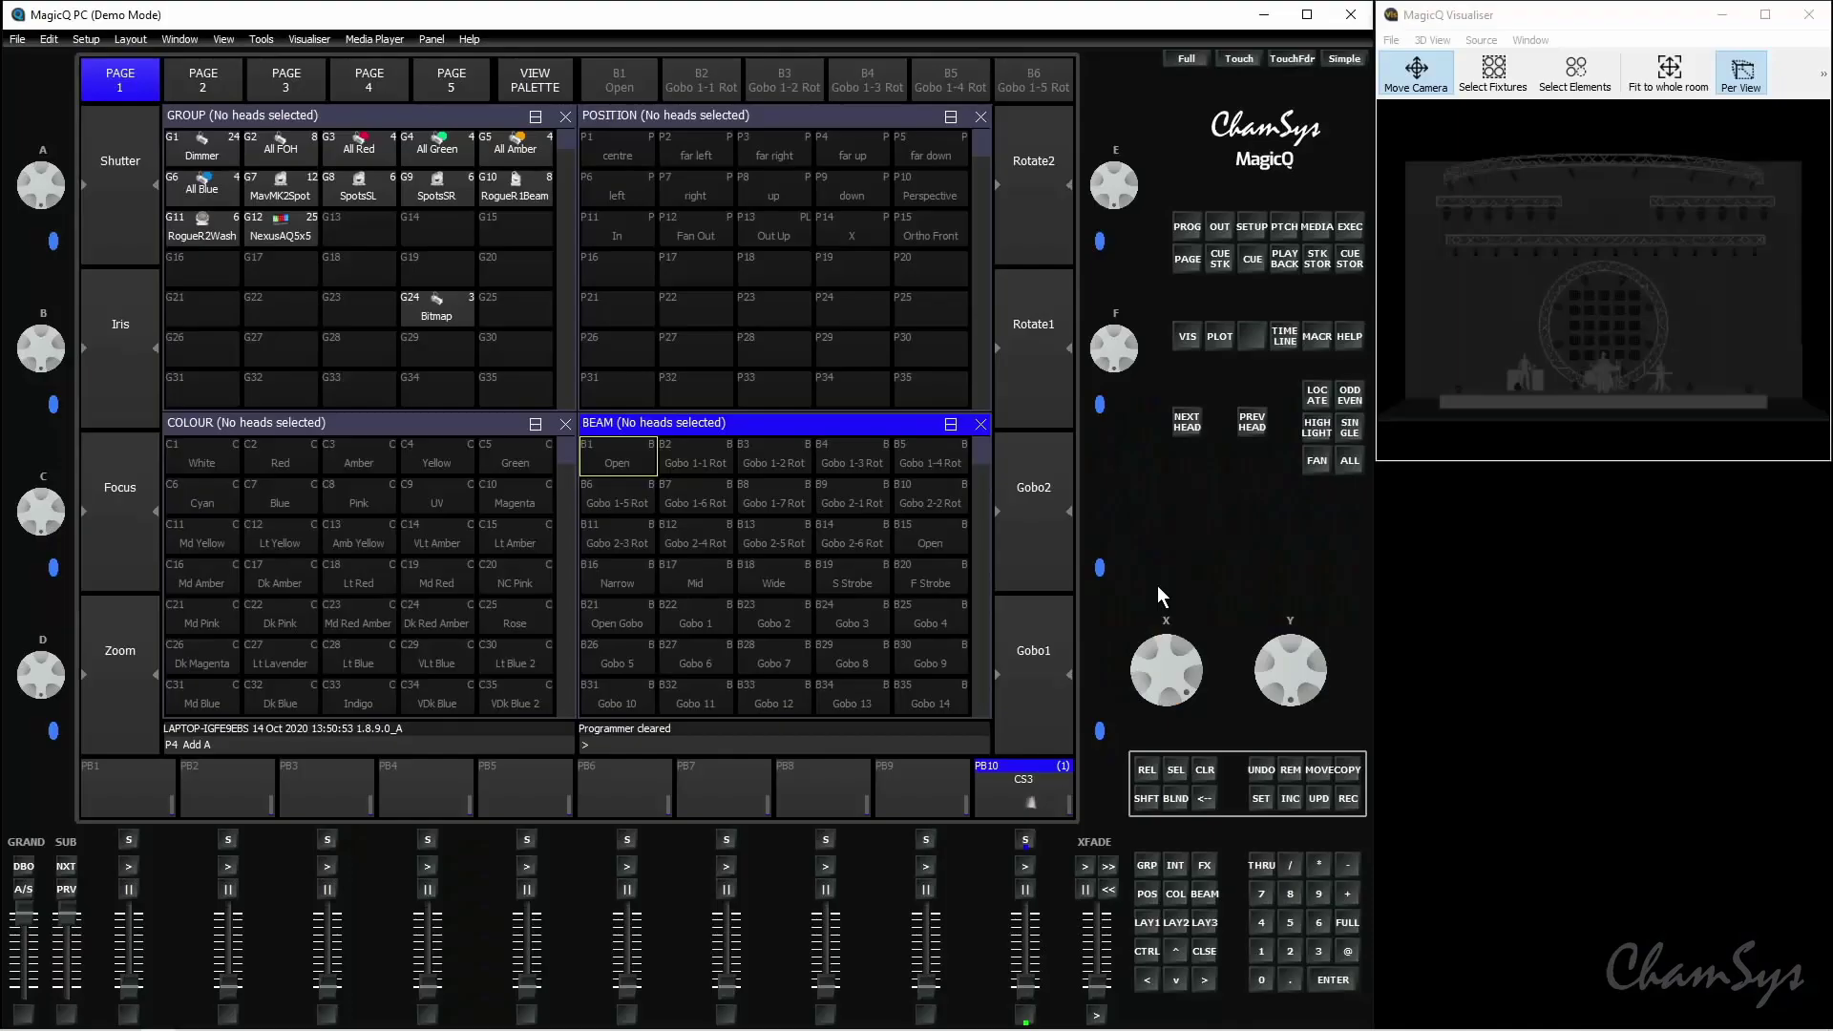
Re-record group G8 SpotsSL with all spots from G8 and G9, clear, and raise PB10
click(377, 200)
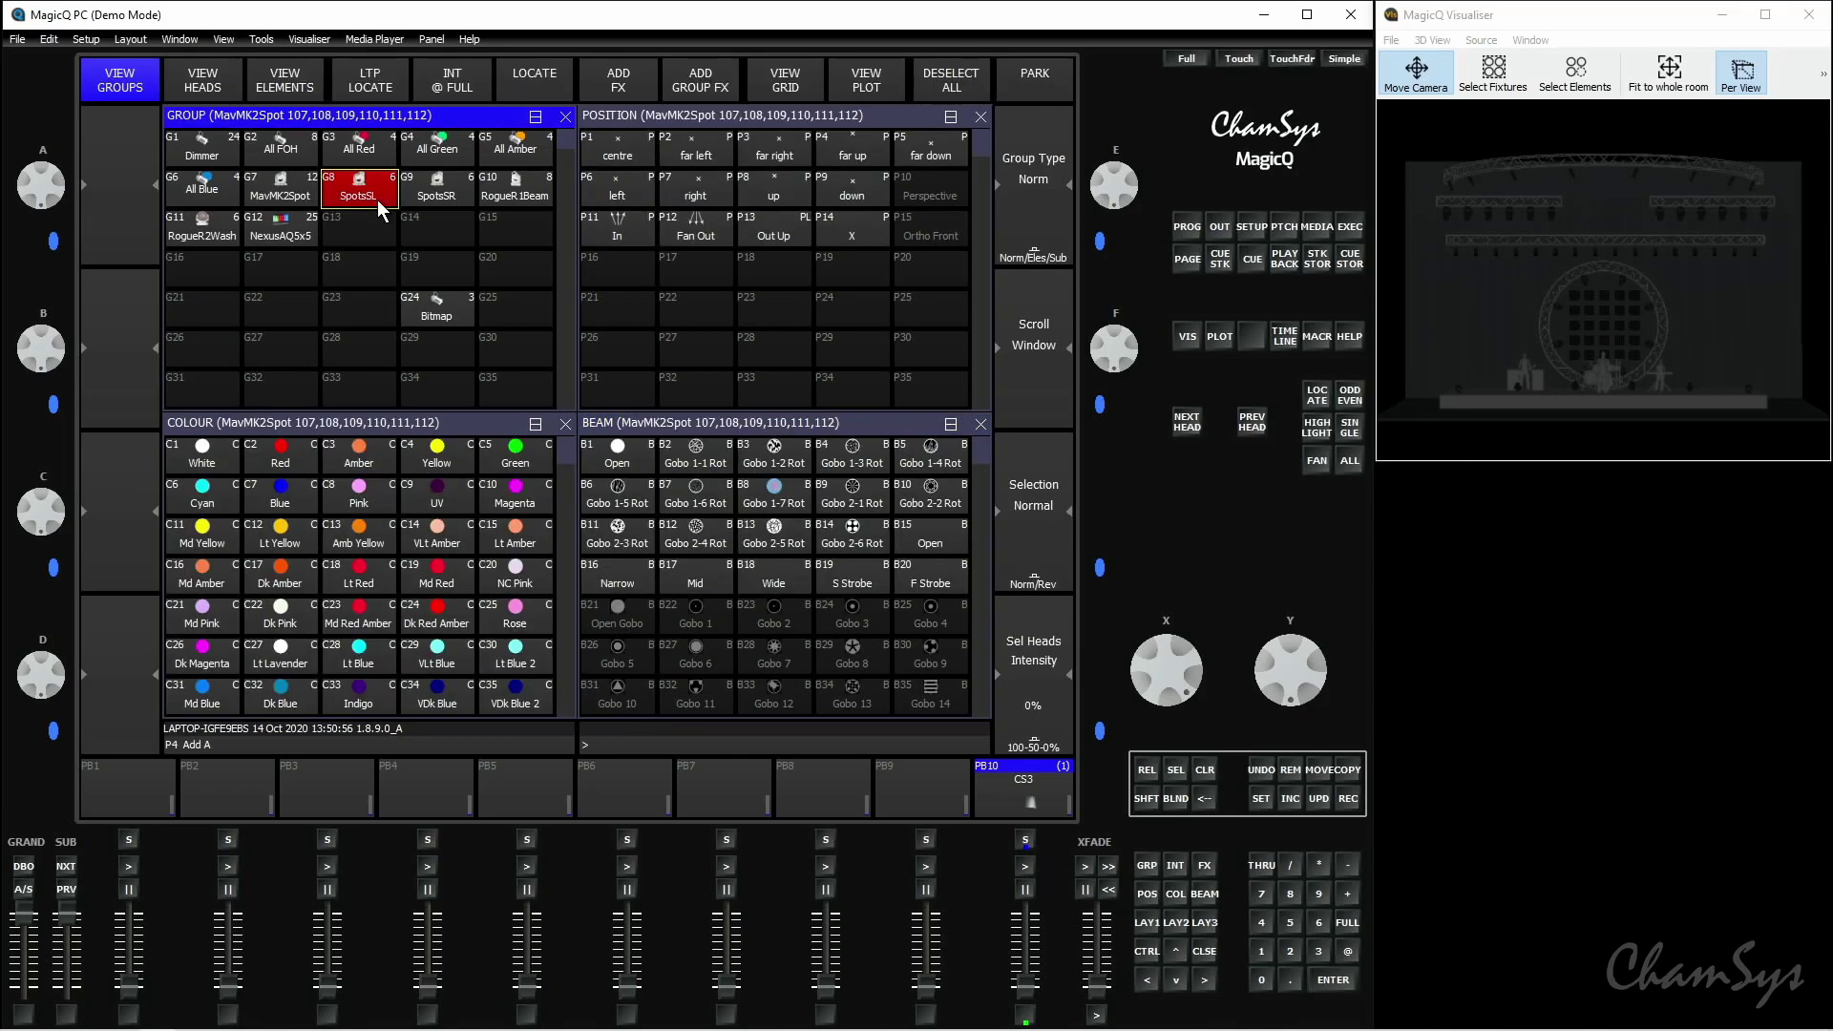
click(456, 194)
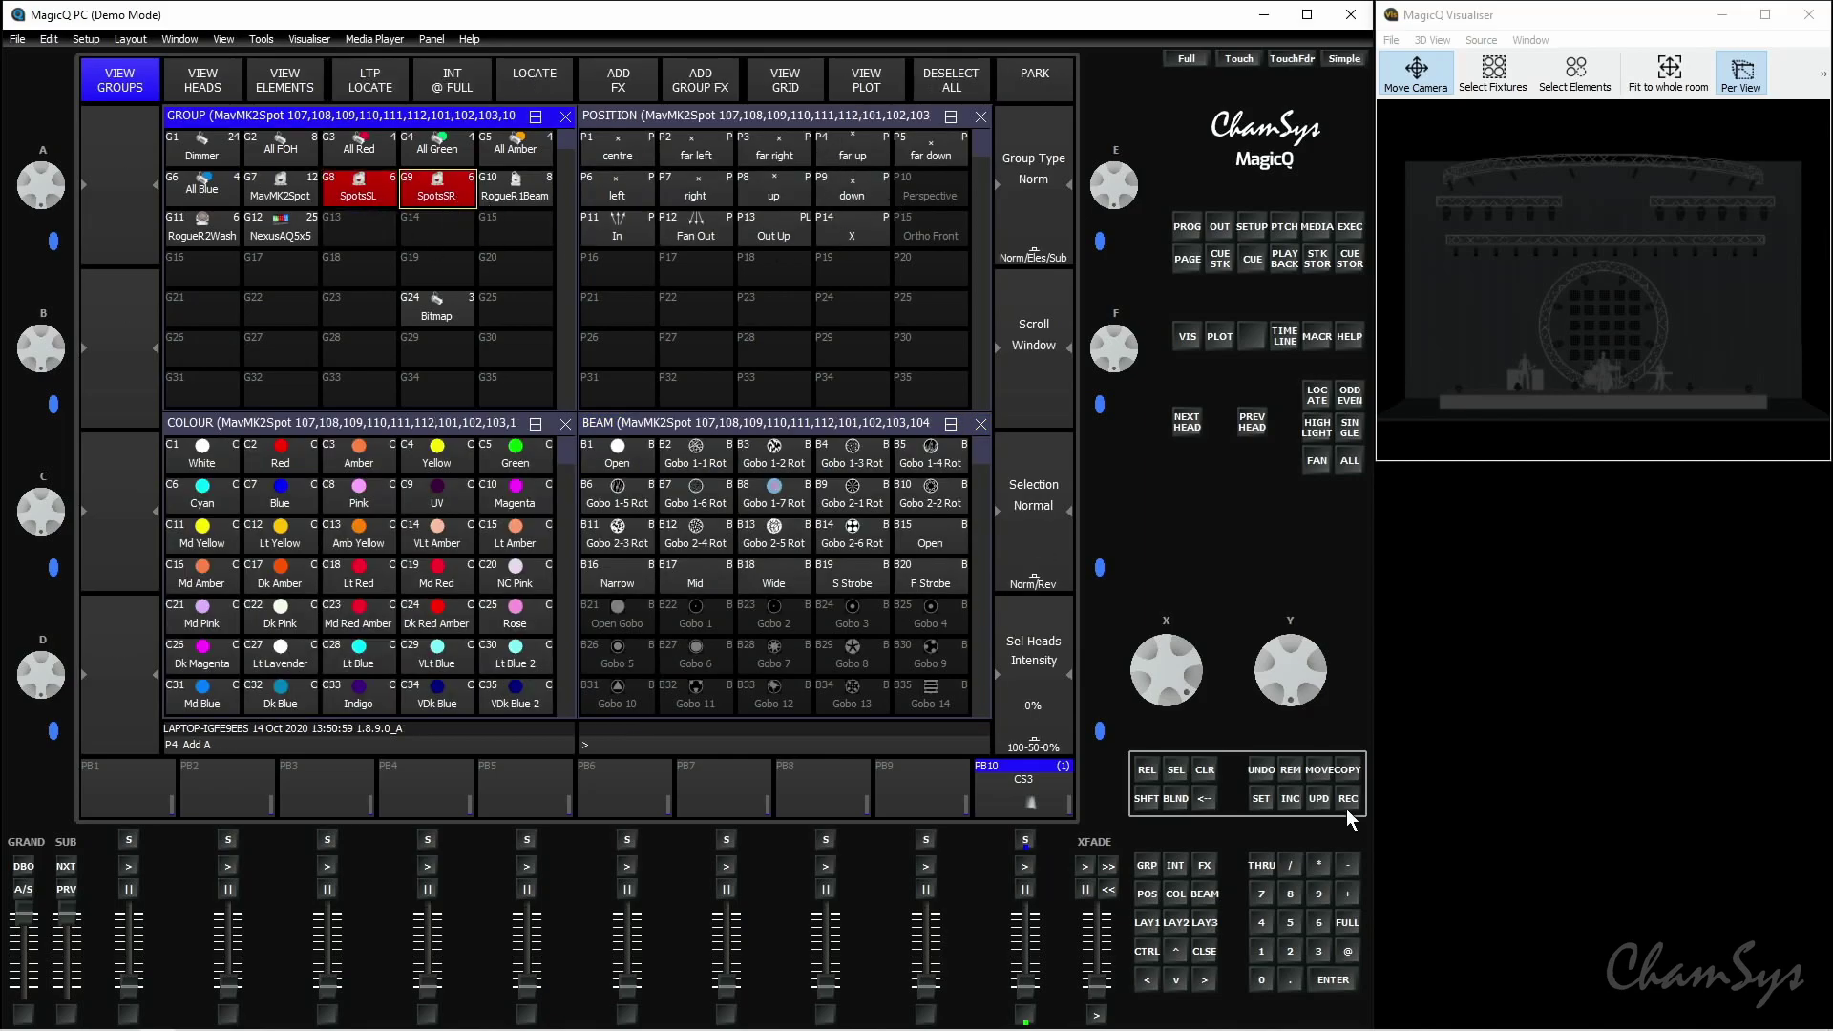
click(371, 198)
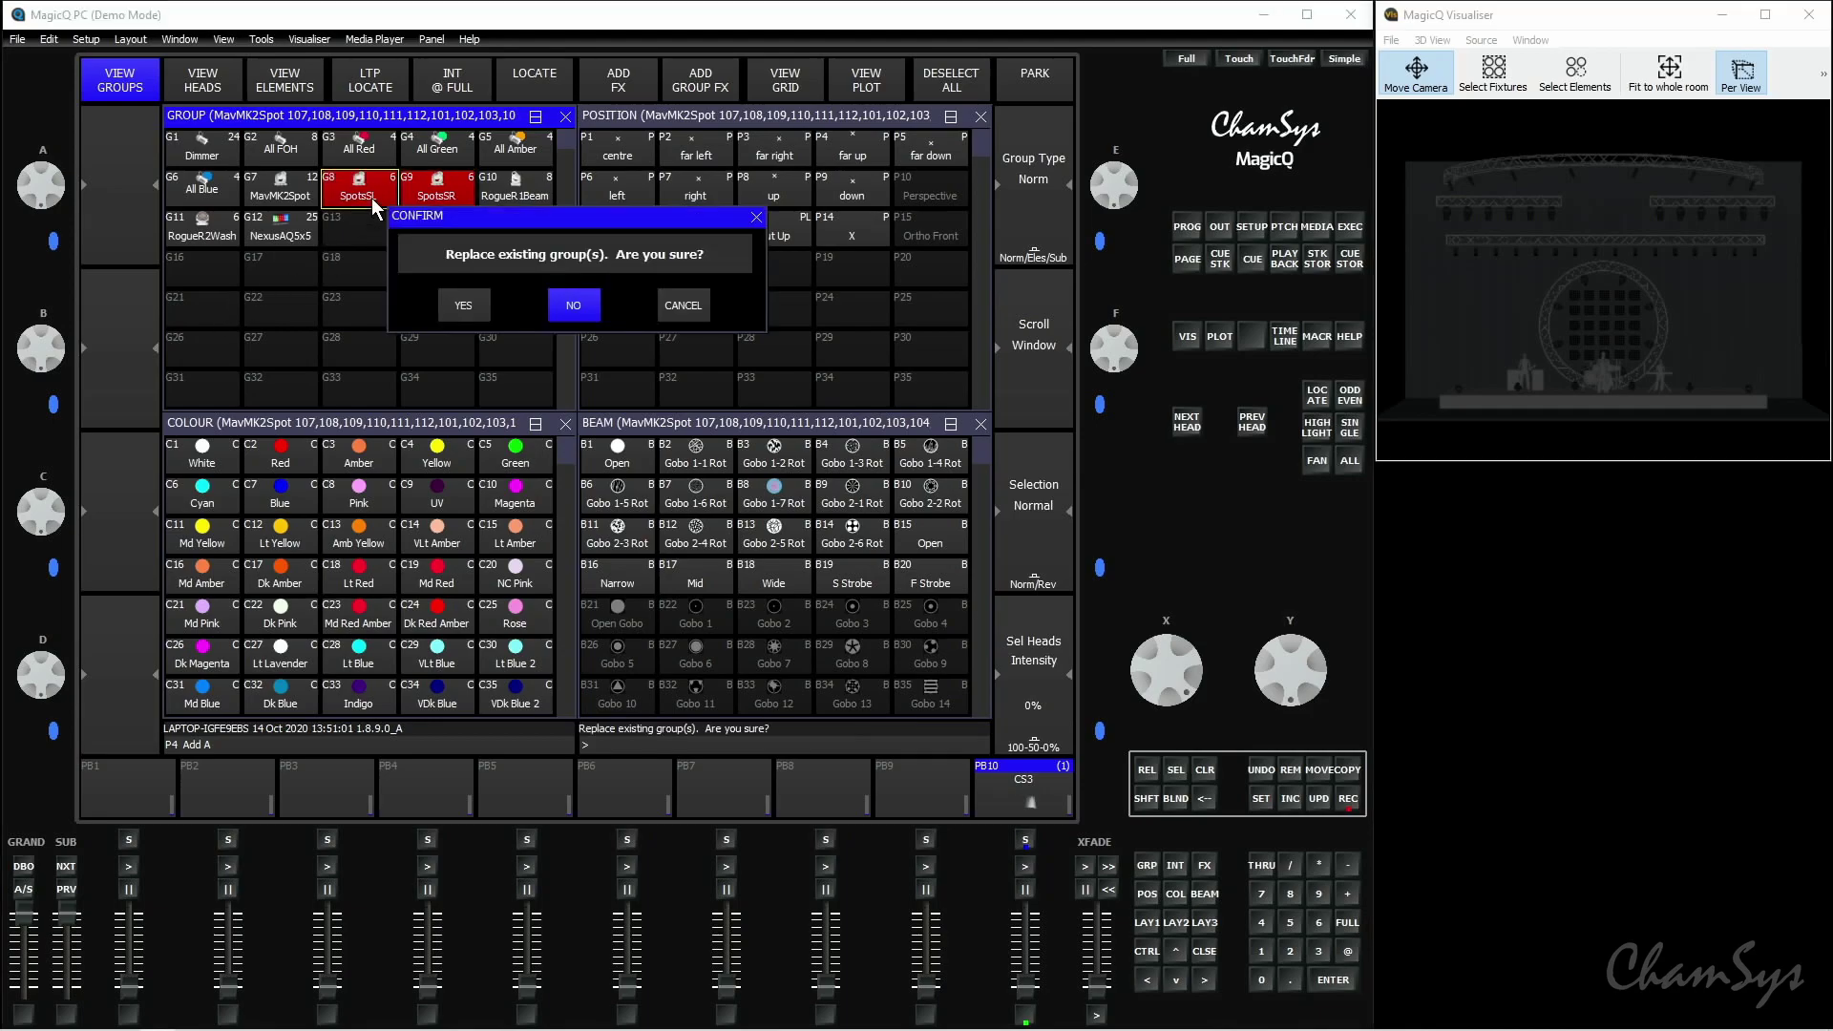
click(450, 306)
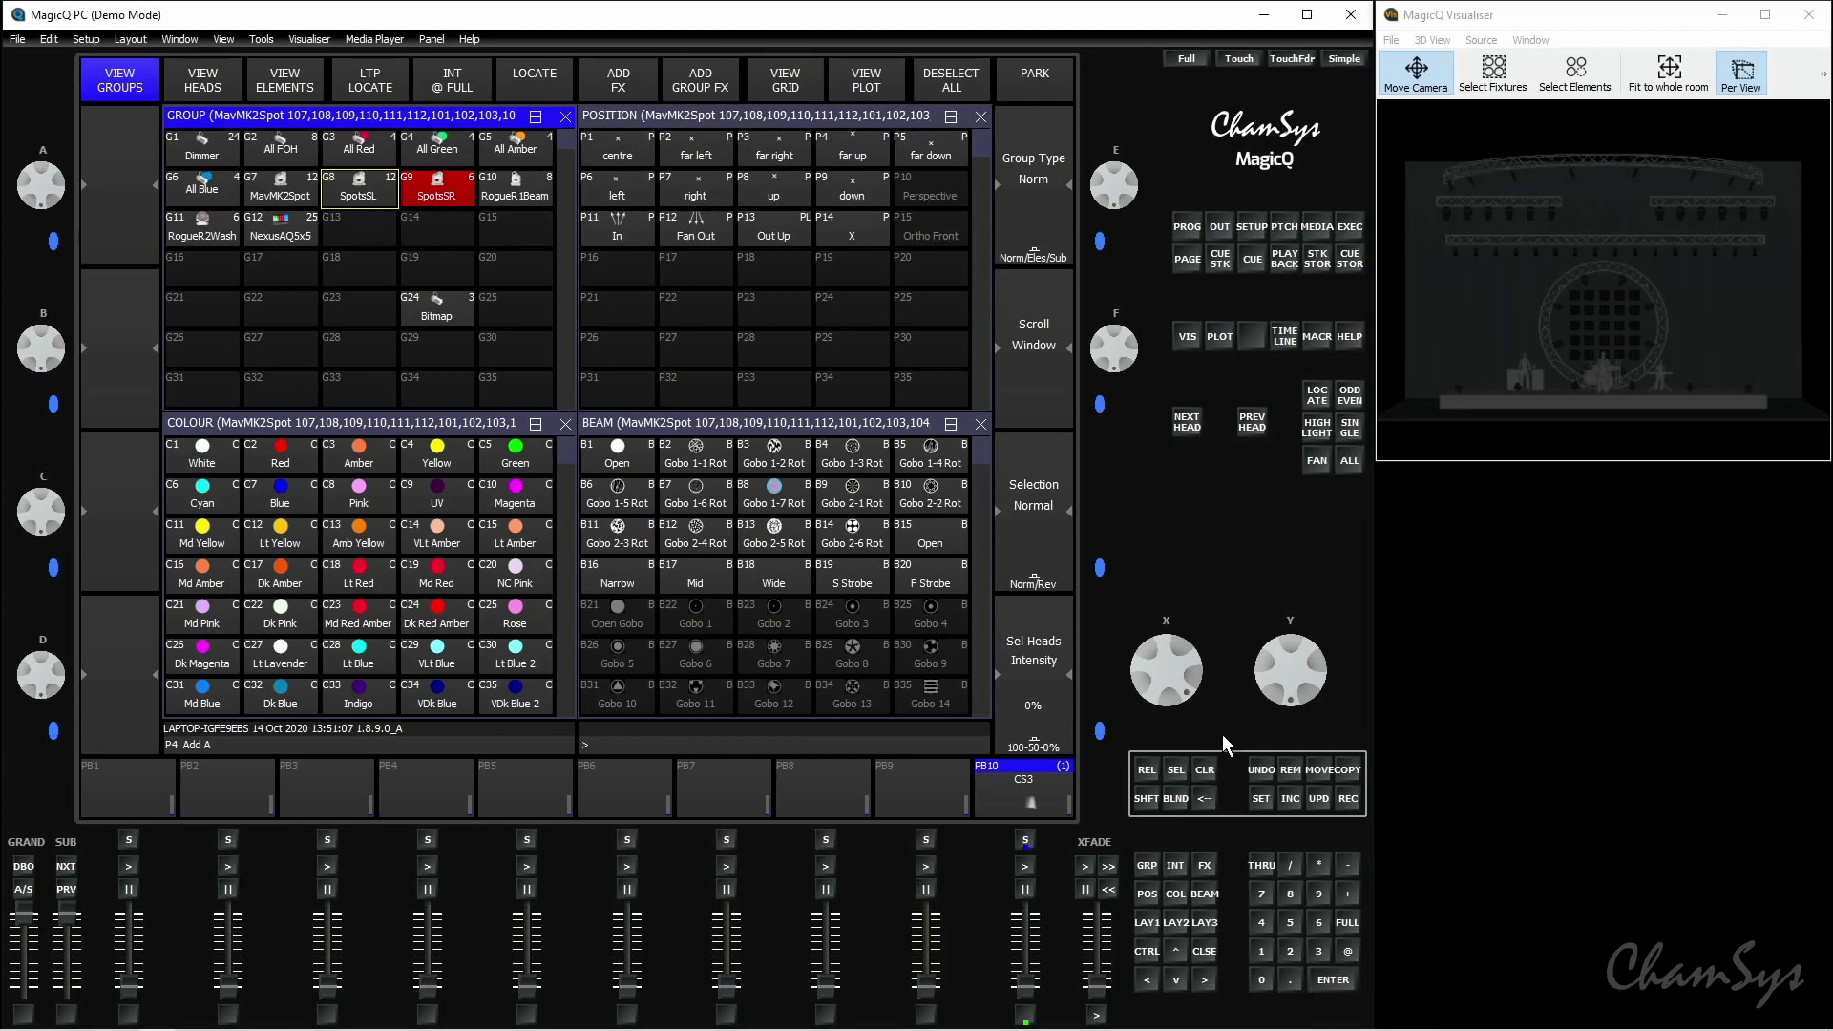
click(1207, 768)
drag(1031, 1001, 1042, 888)
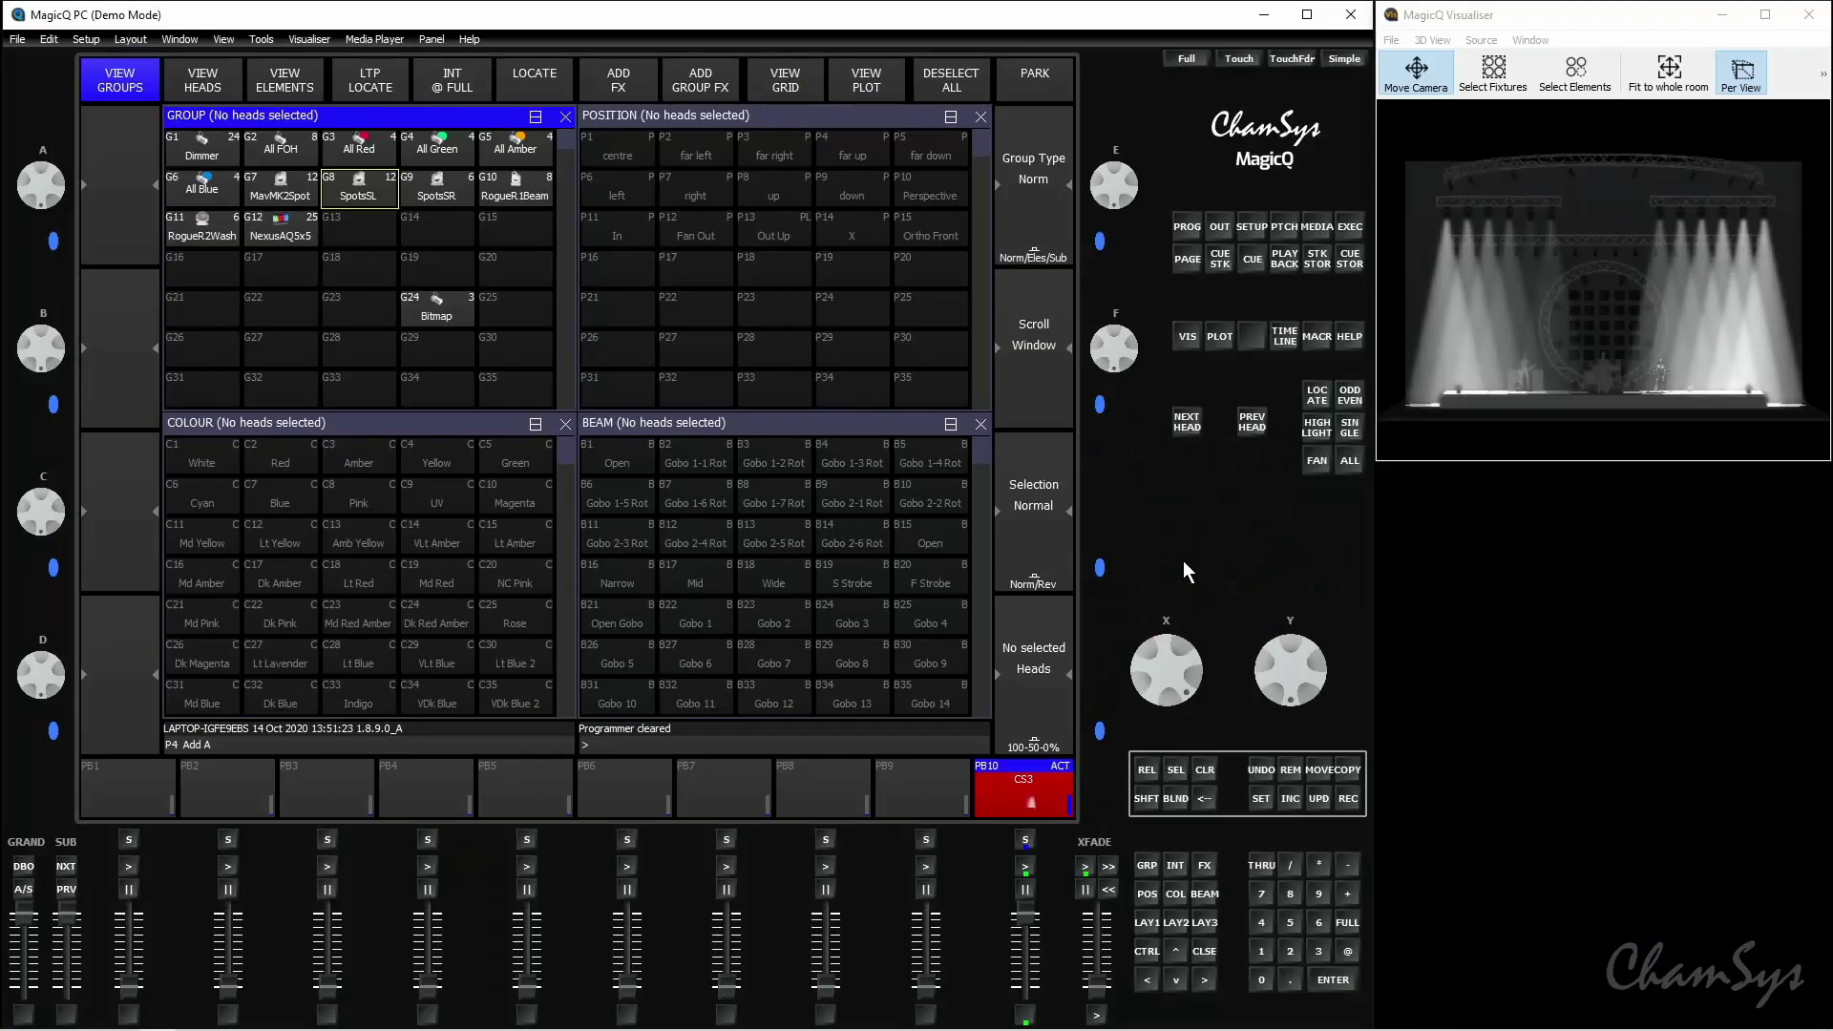
Fade PB10 out and select group G12 NexusAQ5x5 LED panels
drag(1023, 916, 1023, 1009)
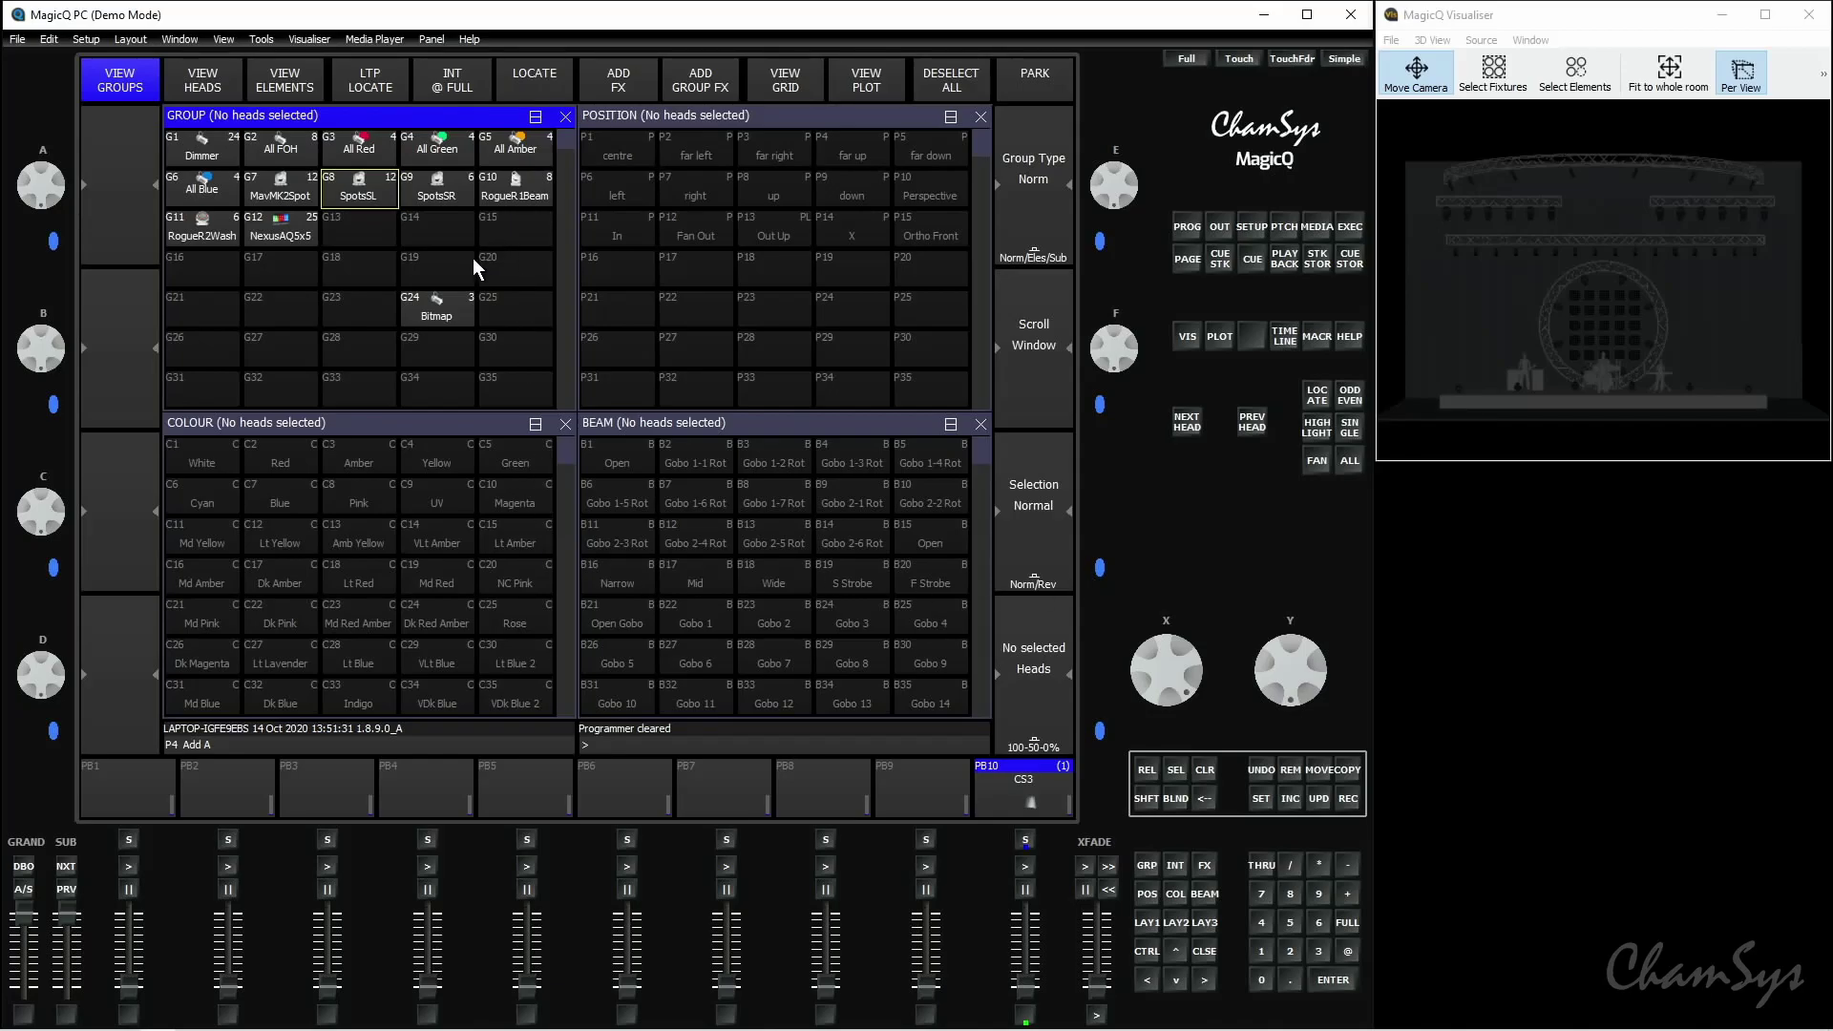
click(298, 230)
Give the NexusAQ5x5 panels the Pixel map square* effect, producing a pixsquare RGB look
scroll(1634, 344, up, 5)
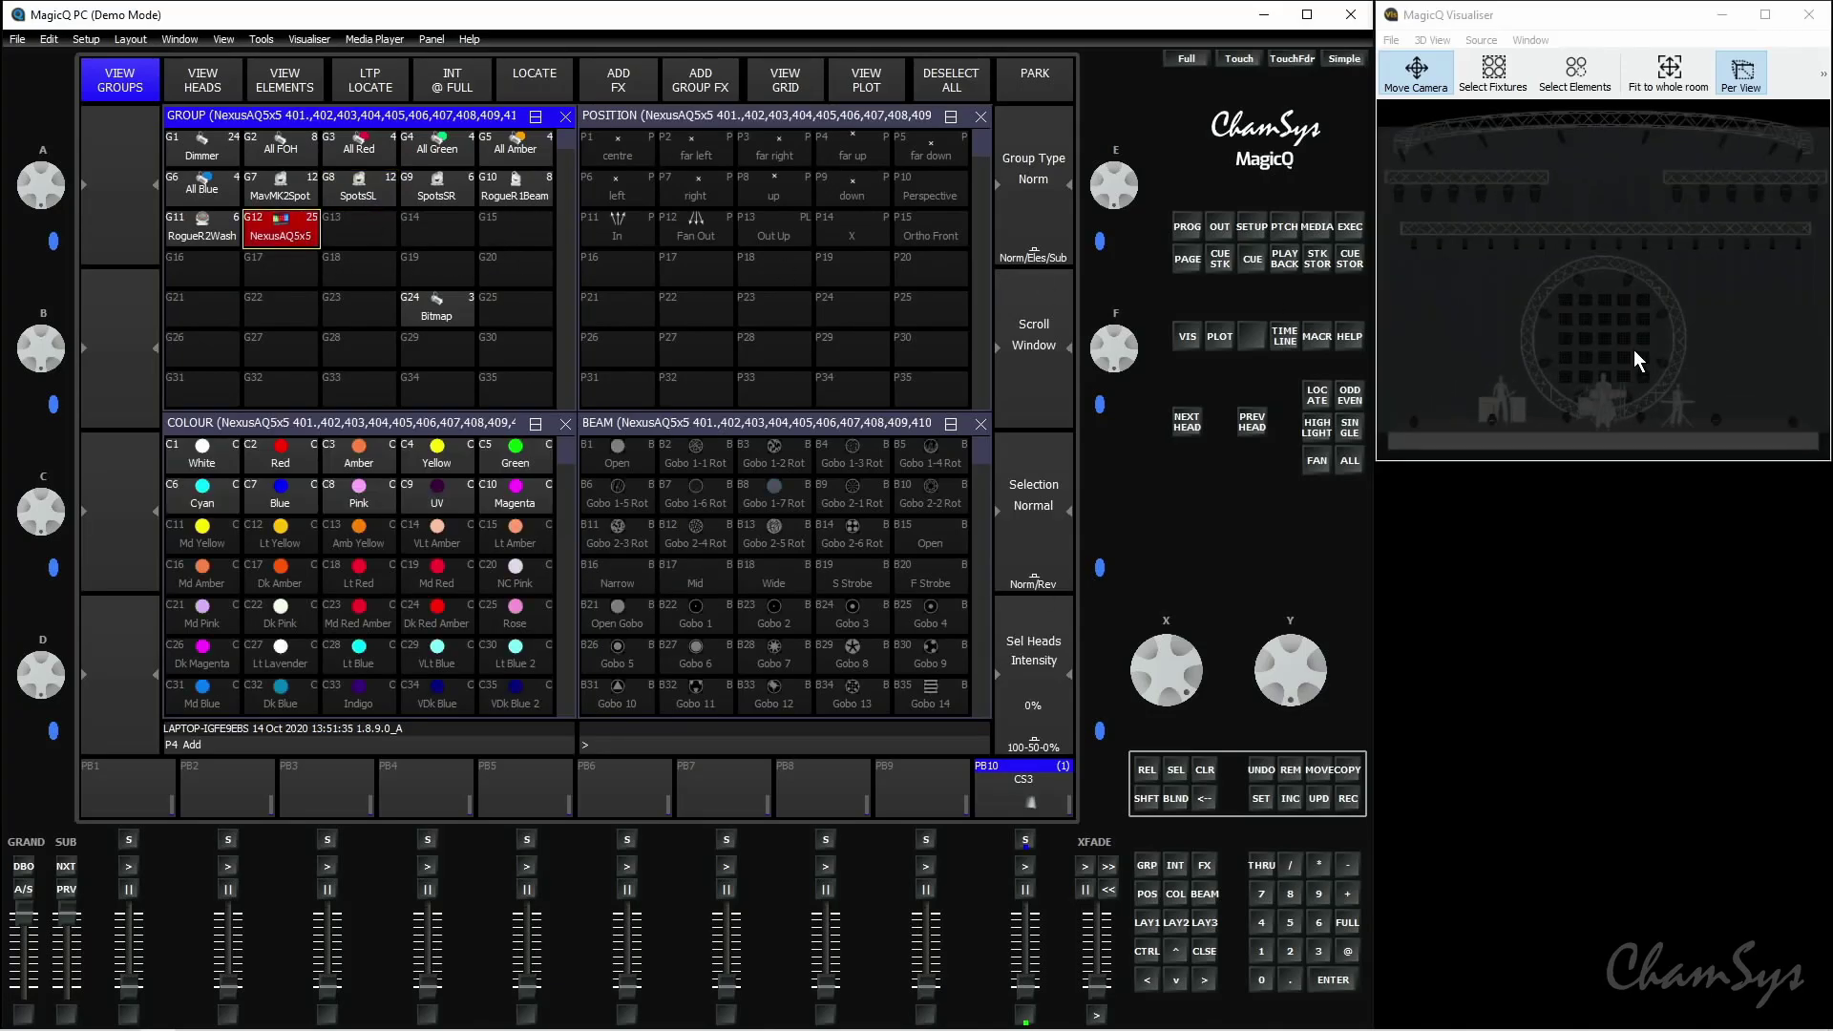
scroll(1625, 369, up, 3)
key(shift)
drag(1611, 382, 1608, 316)
scroll(1623, 335, up, 2)
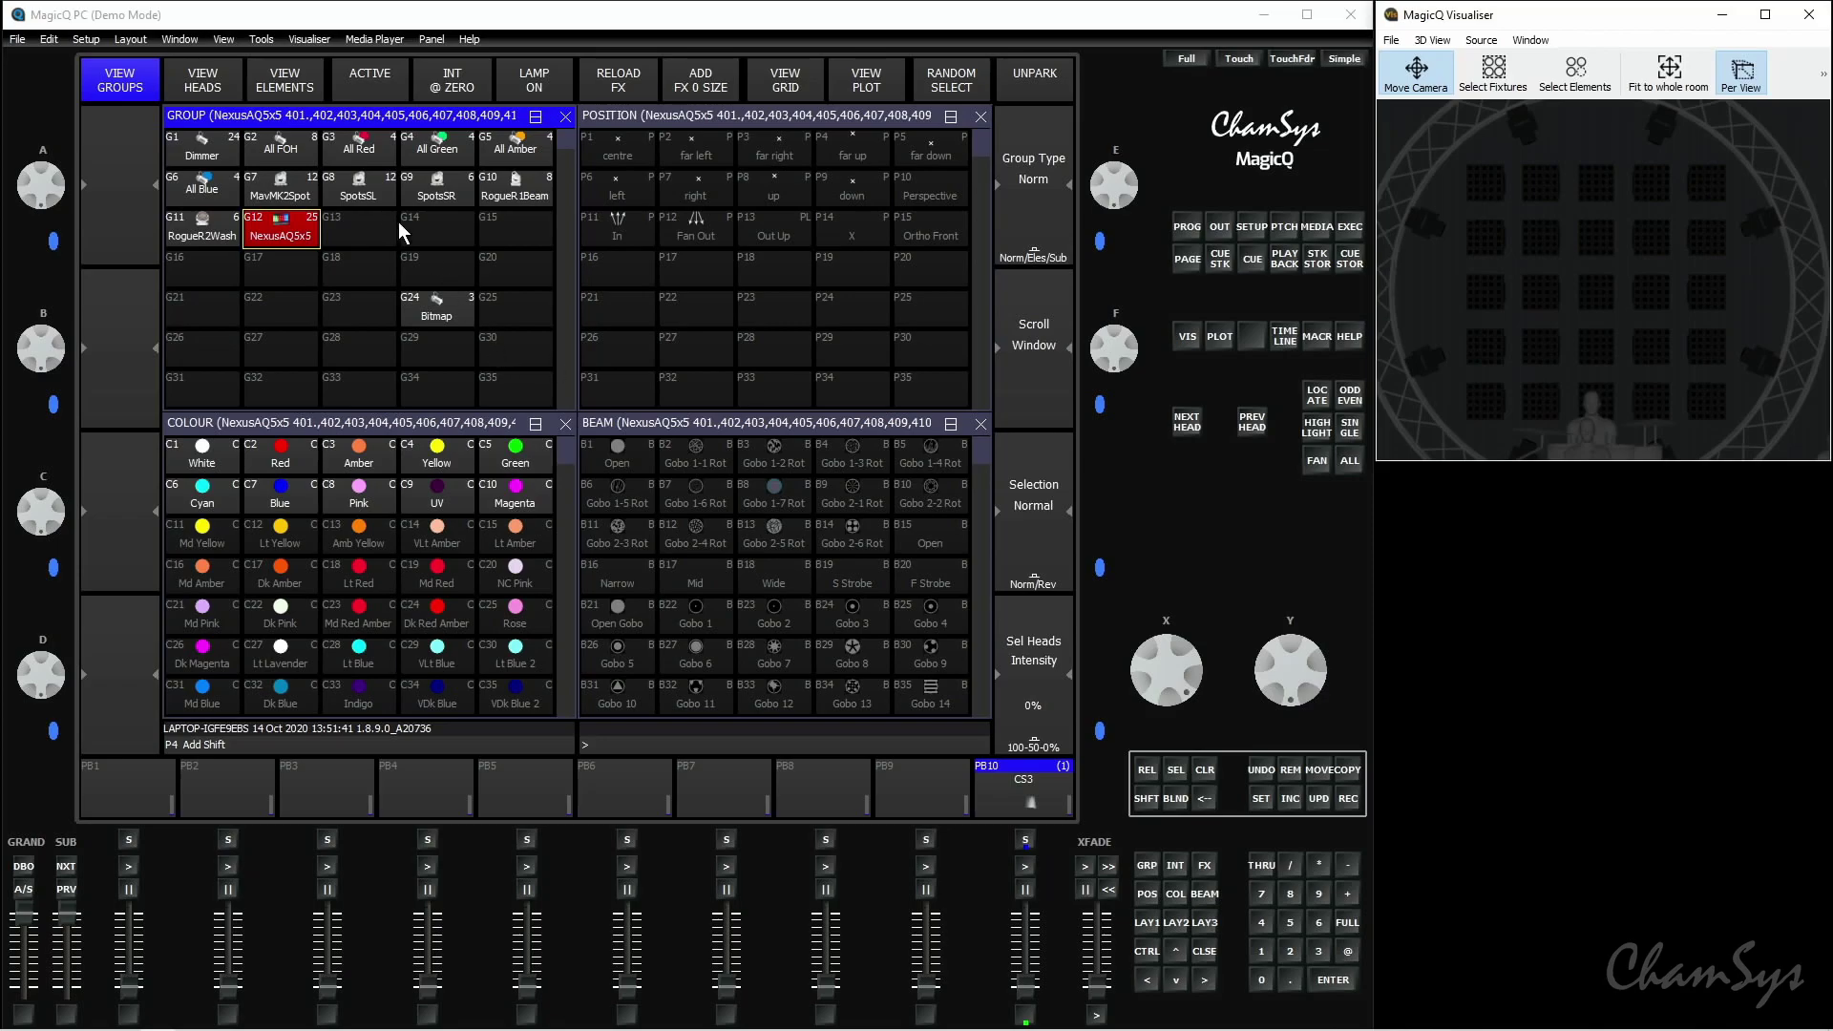
shift+click(303, 236)
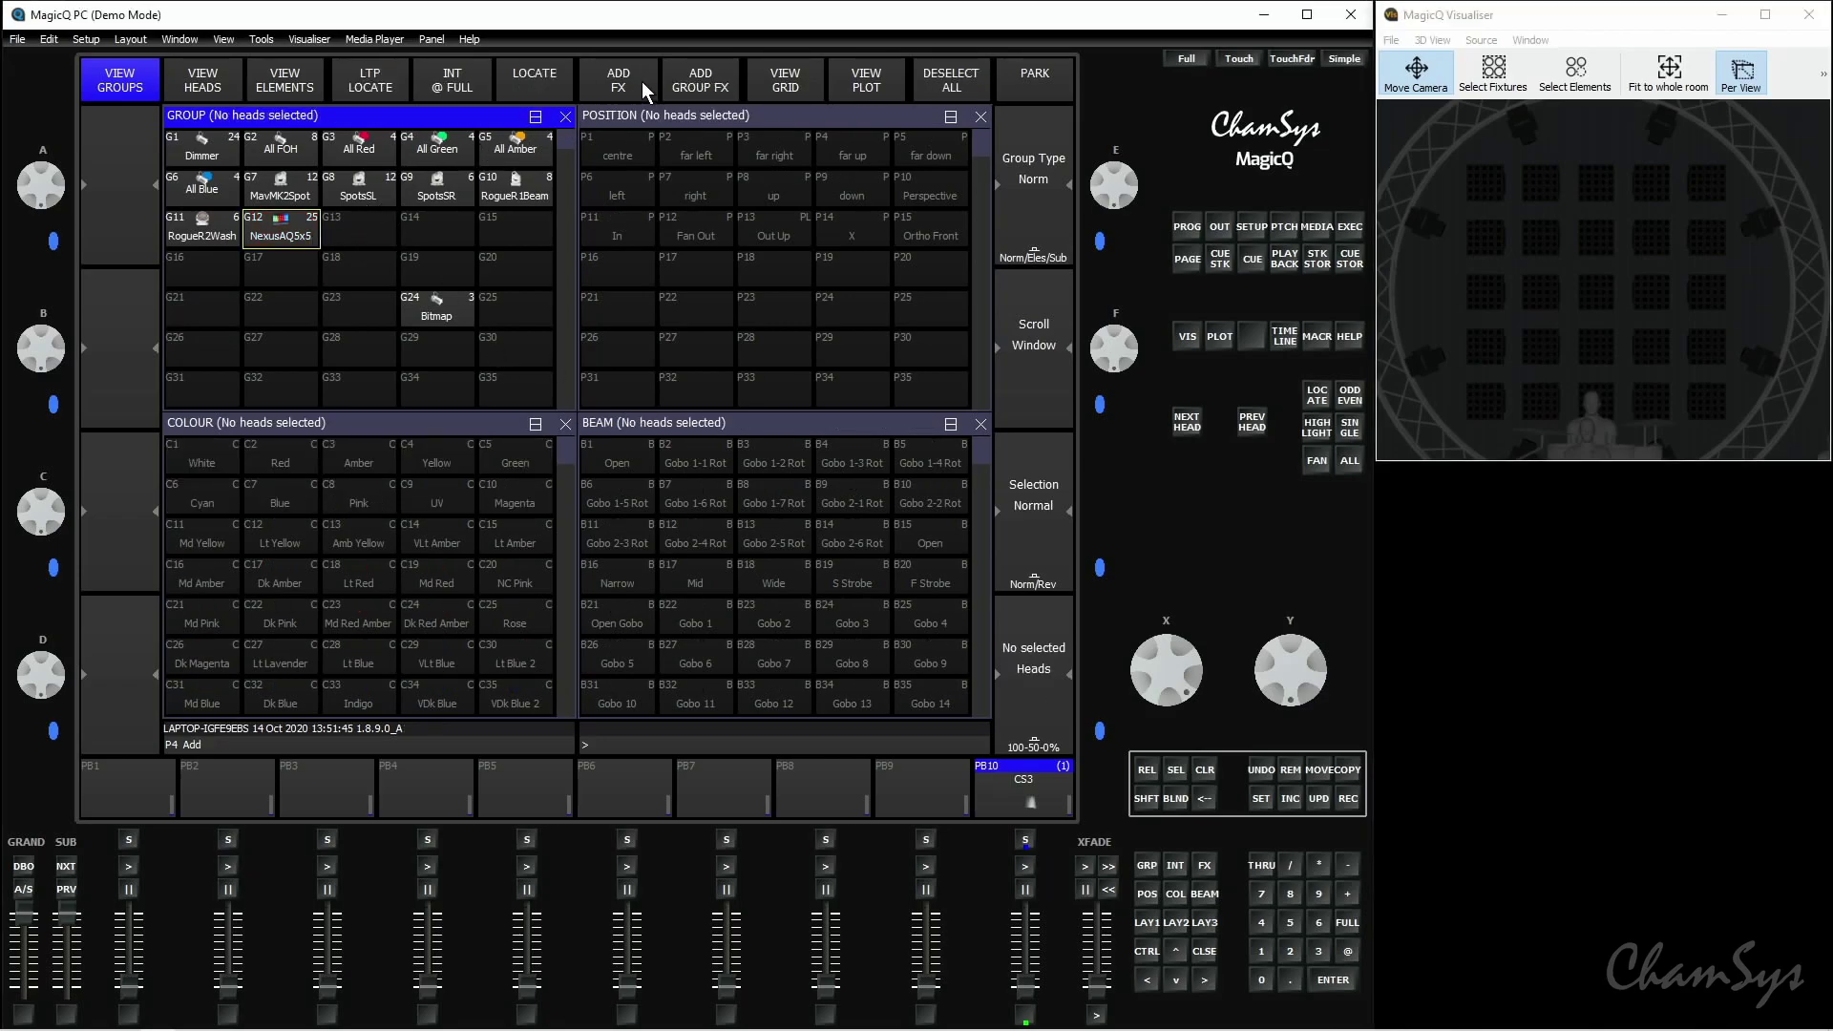
click(633, 84)
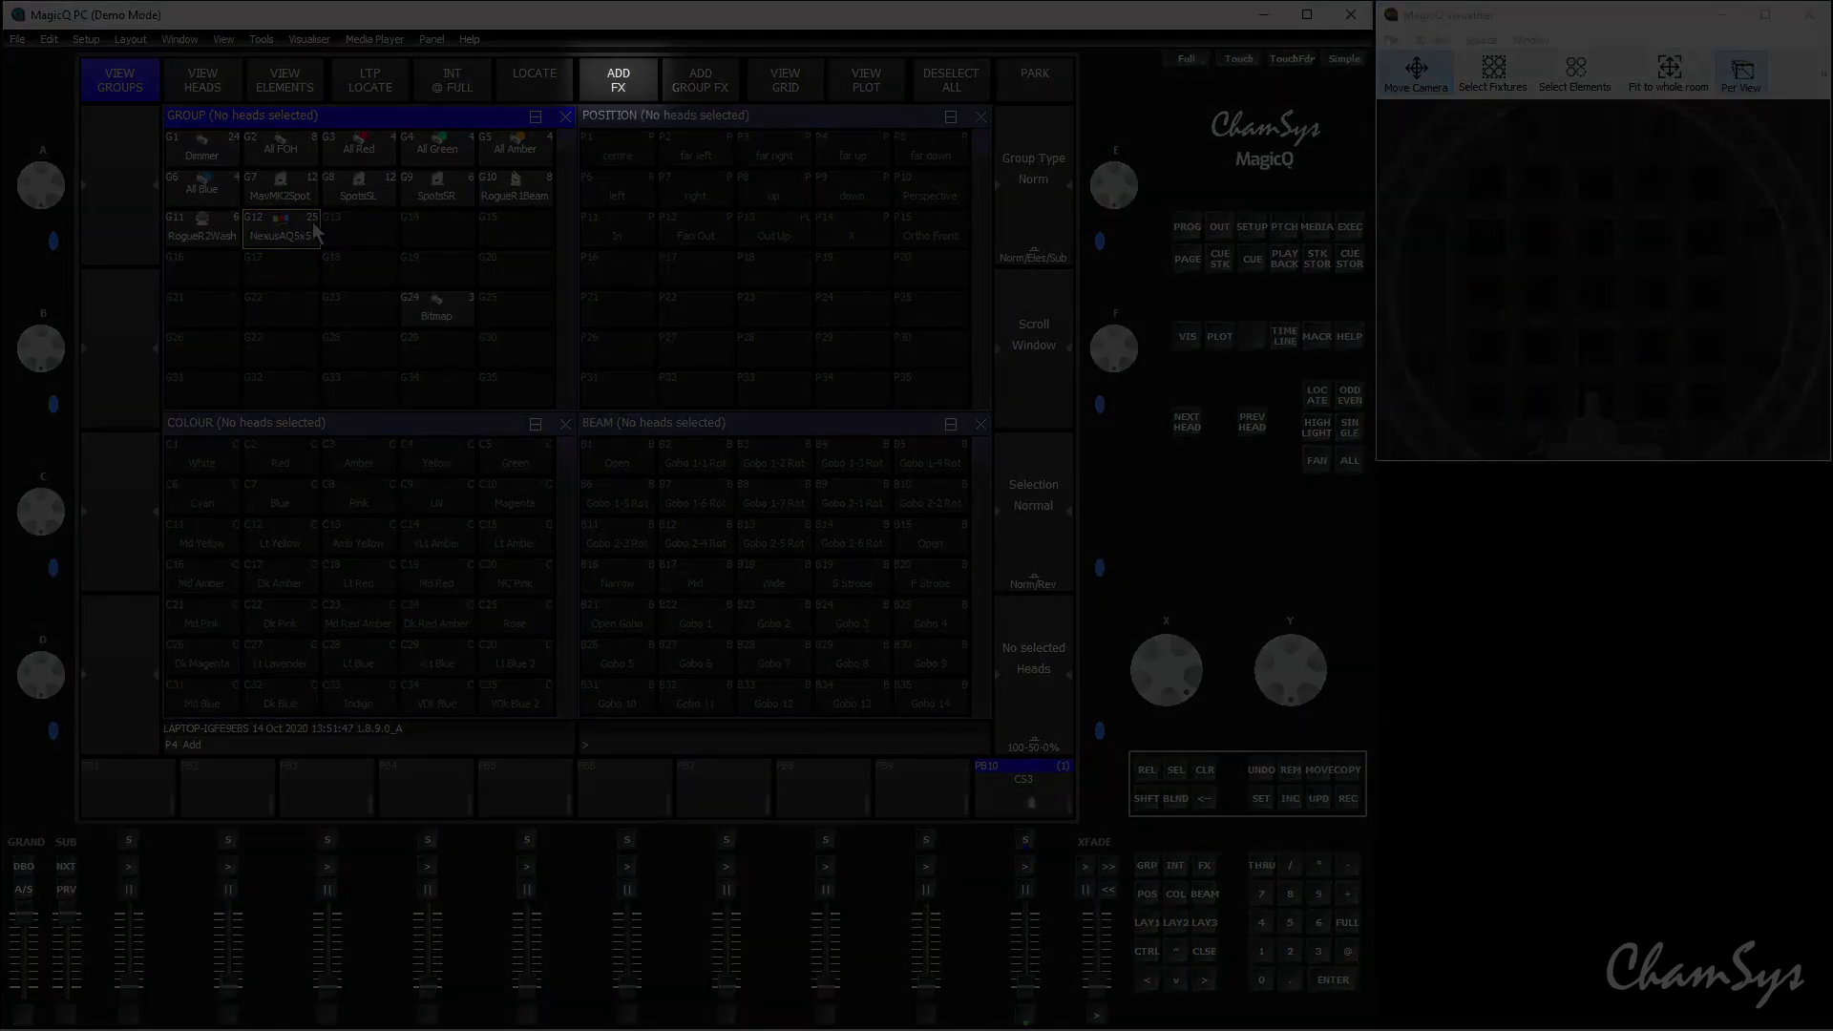
click(596, 76)
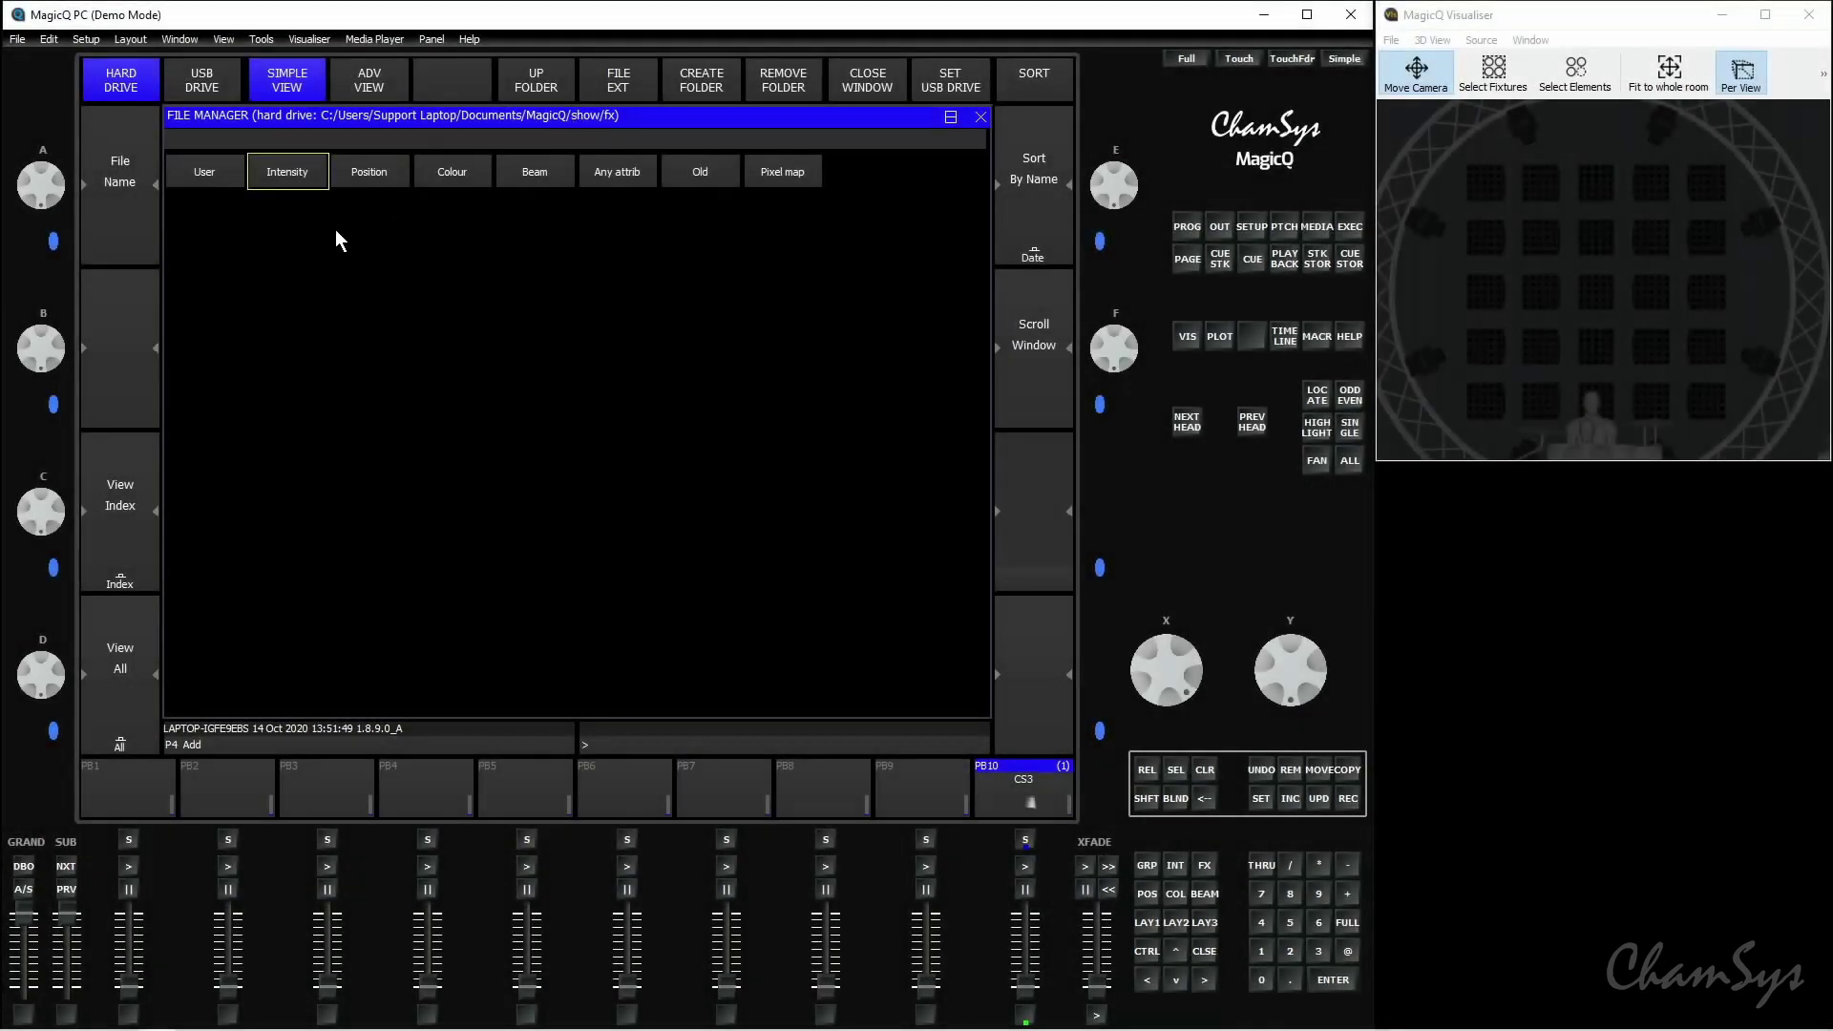
click(760, 184)
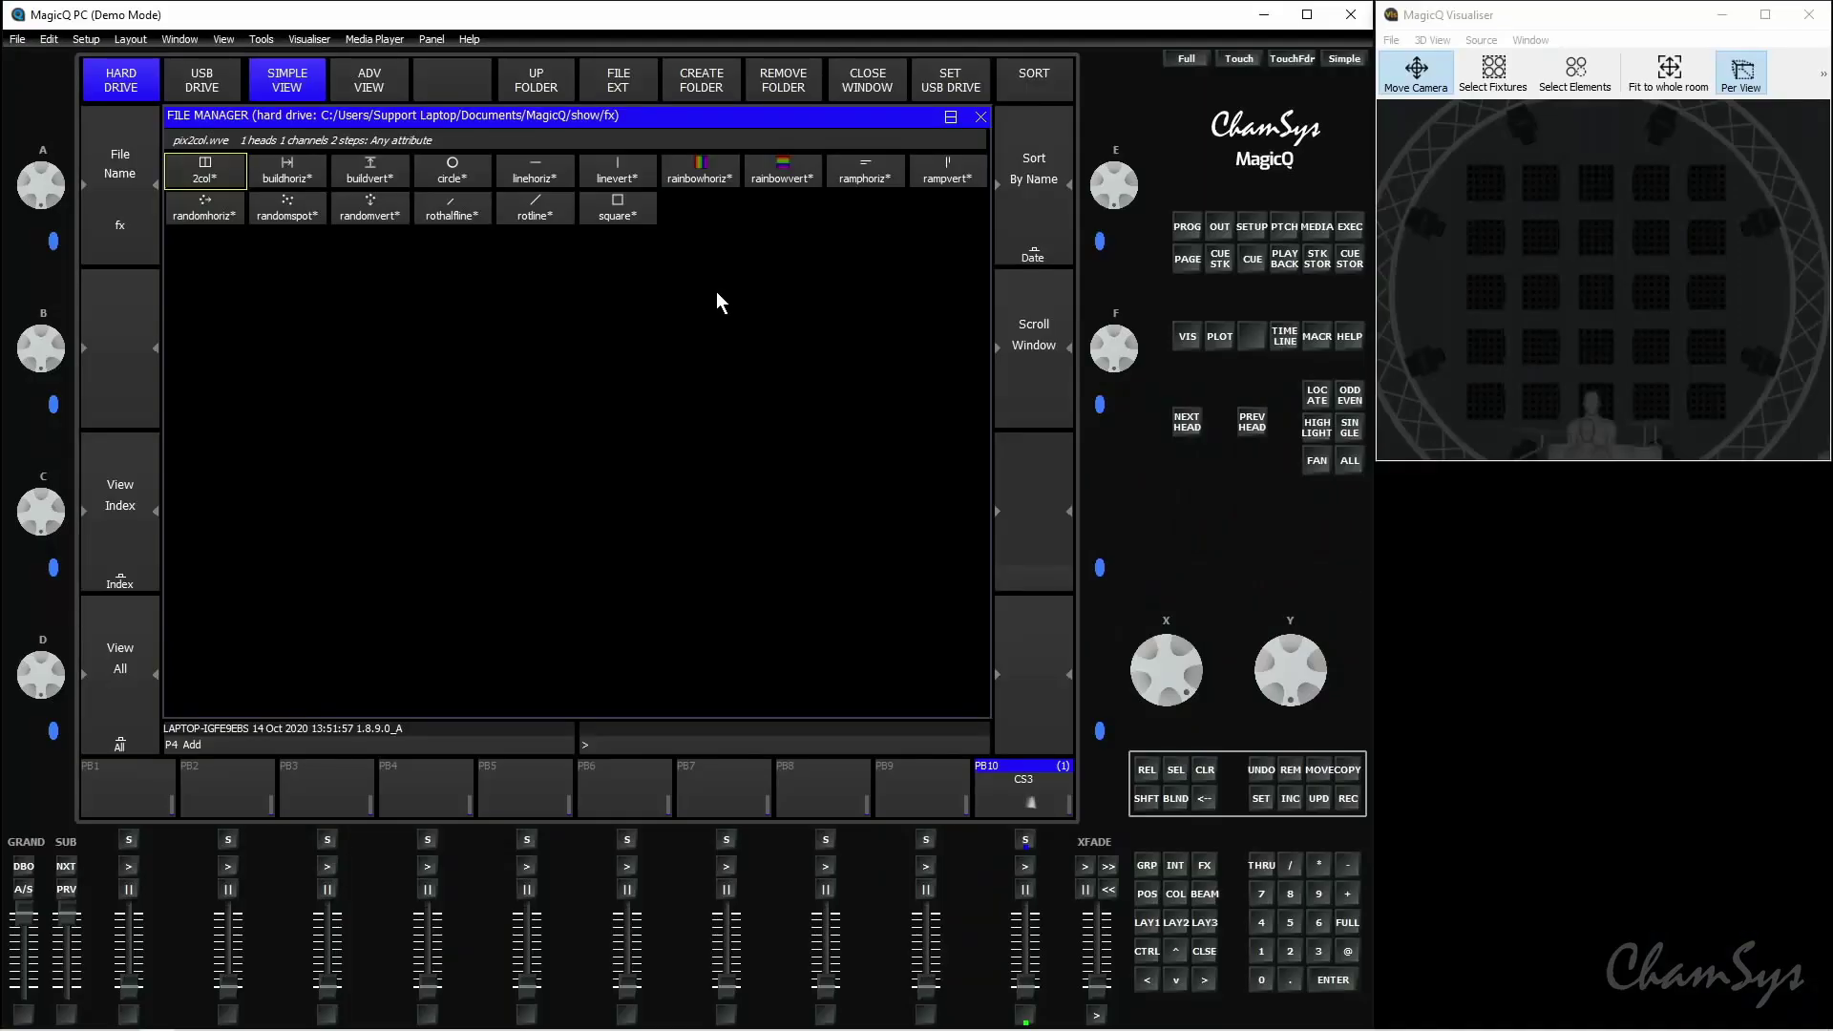
click(645, 216)
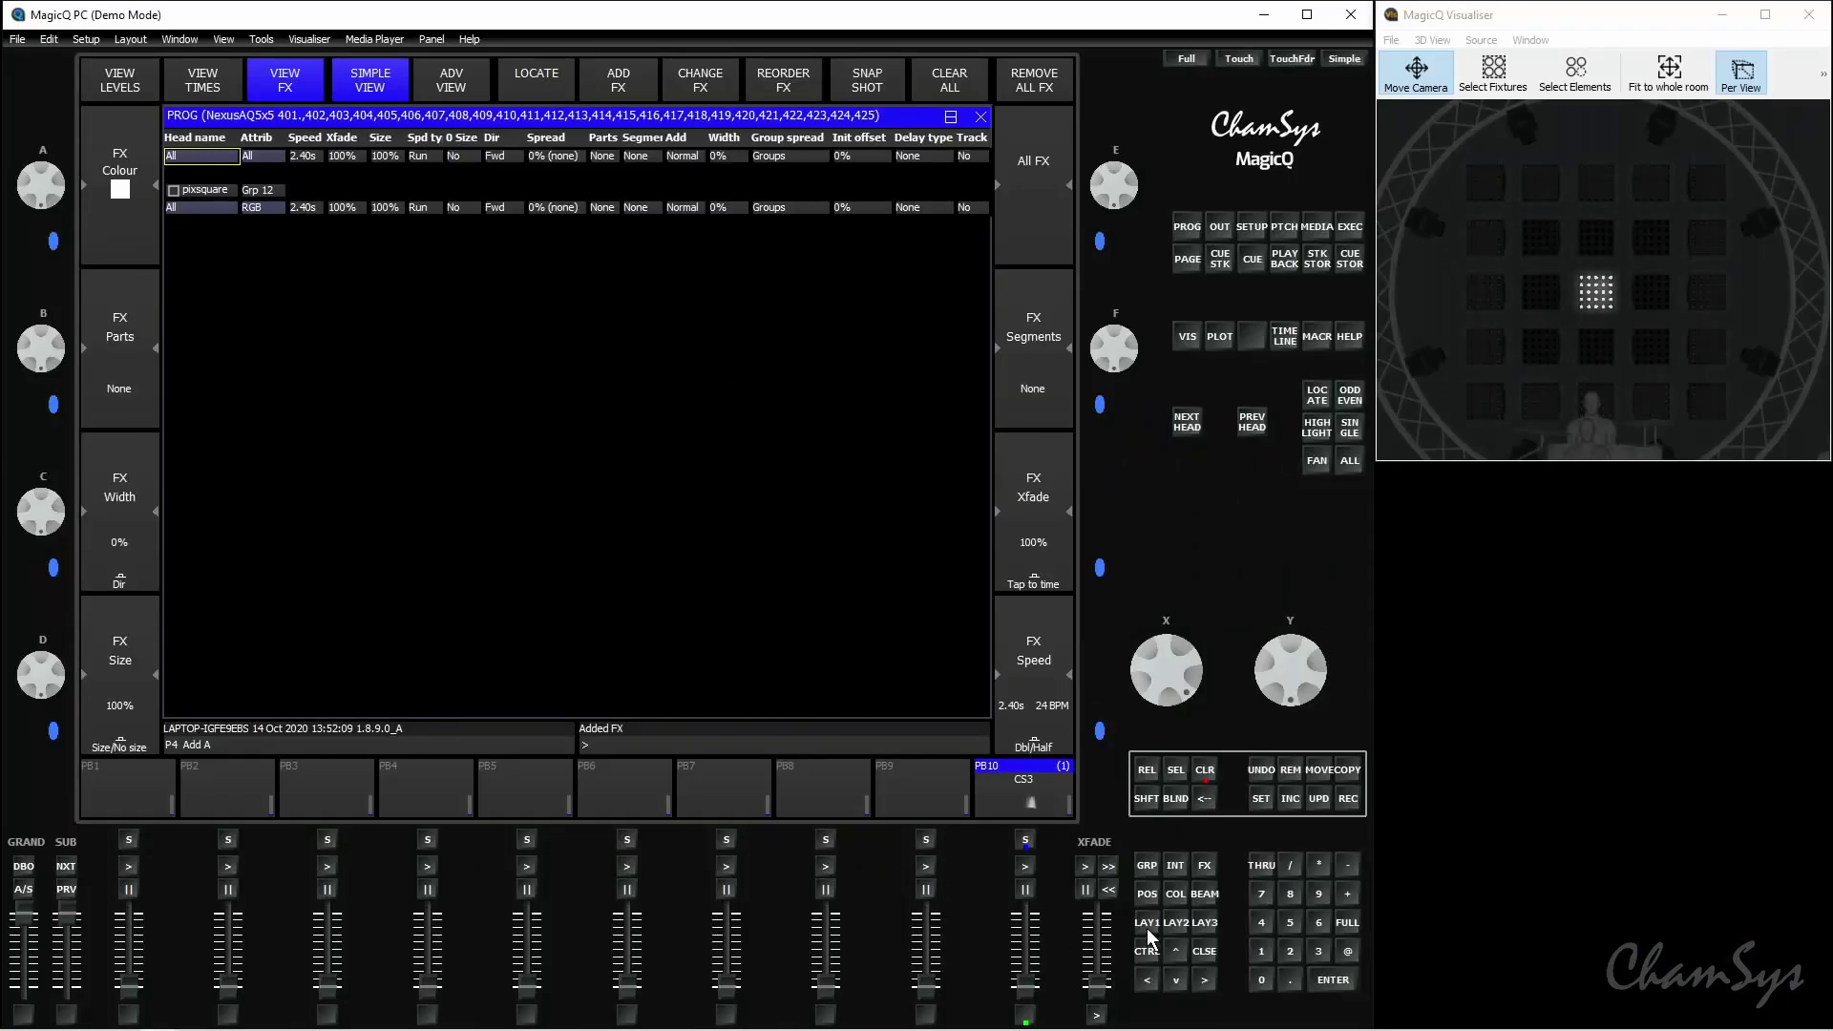
click(1147, 927)
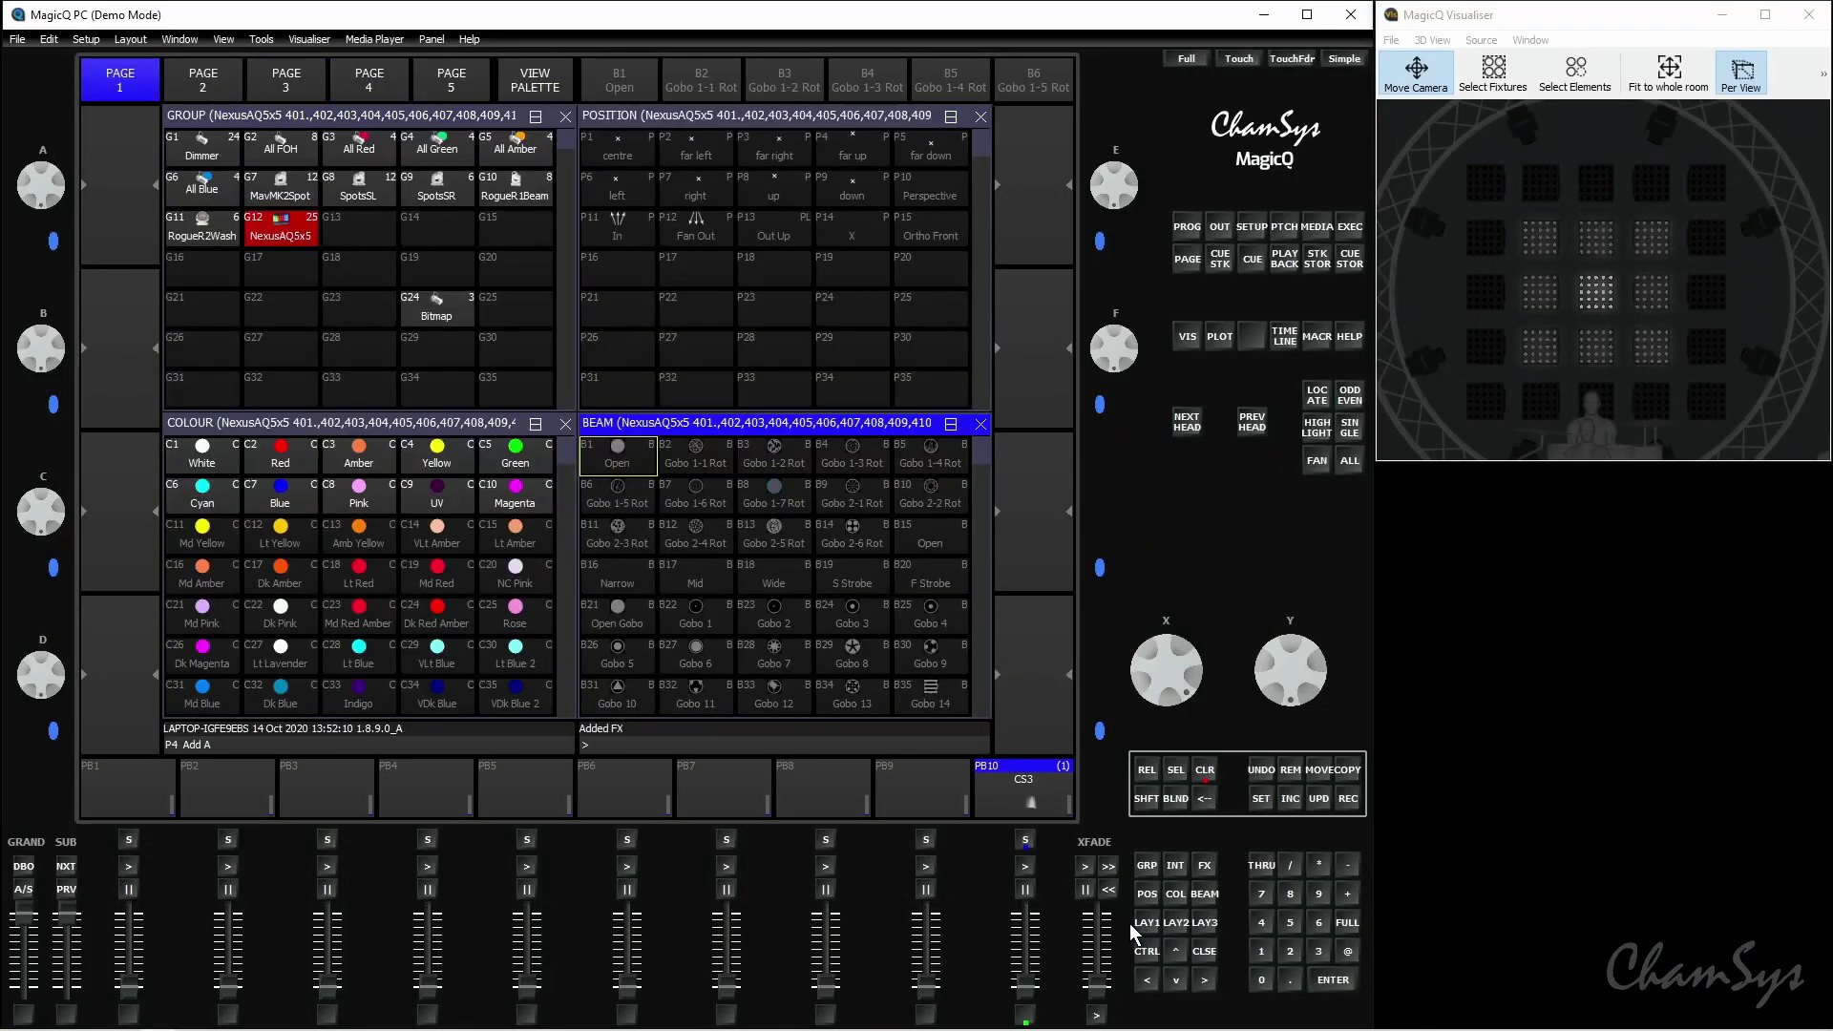
click(295, 239)
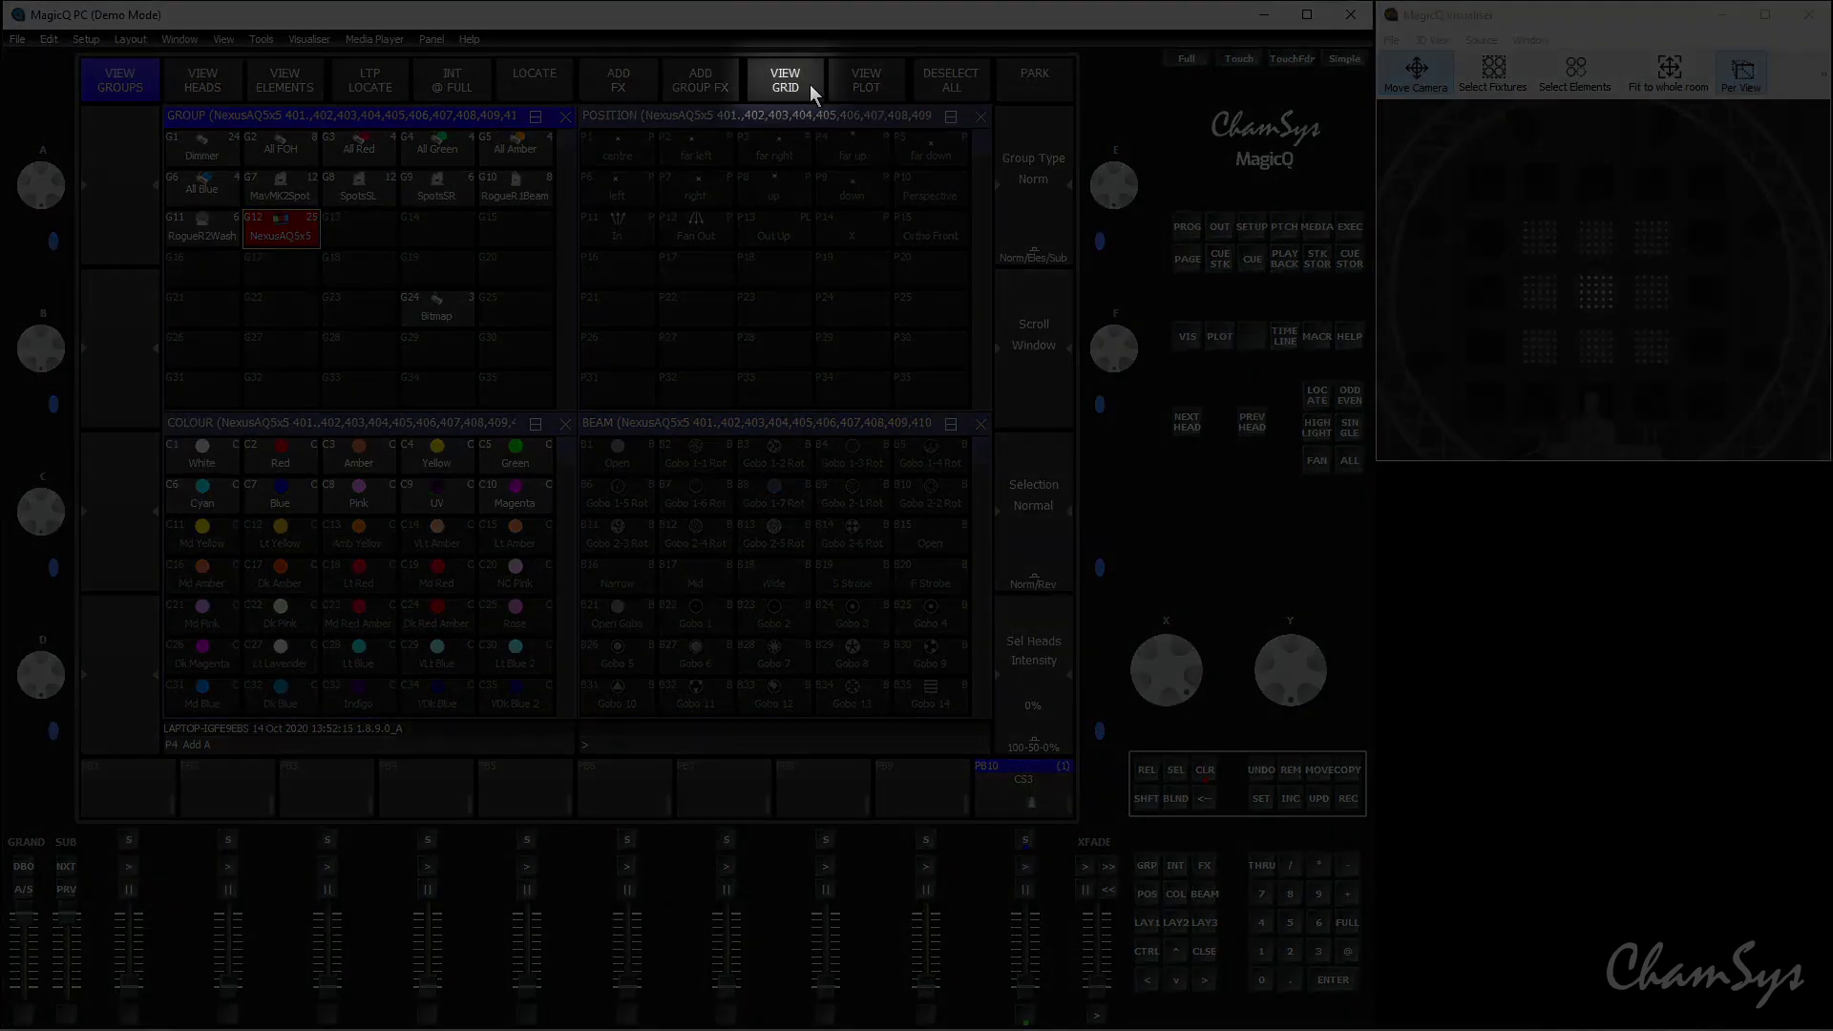
View the panels' 5x5 Outputs grid, then clear the programmer and return to the group layout
click(810, 85)
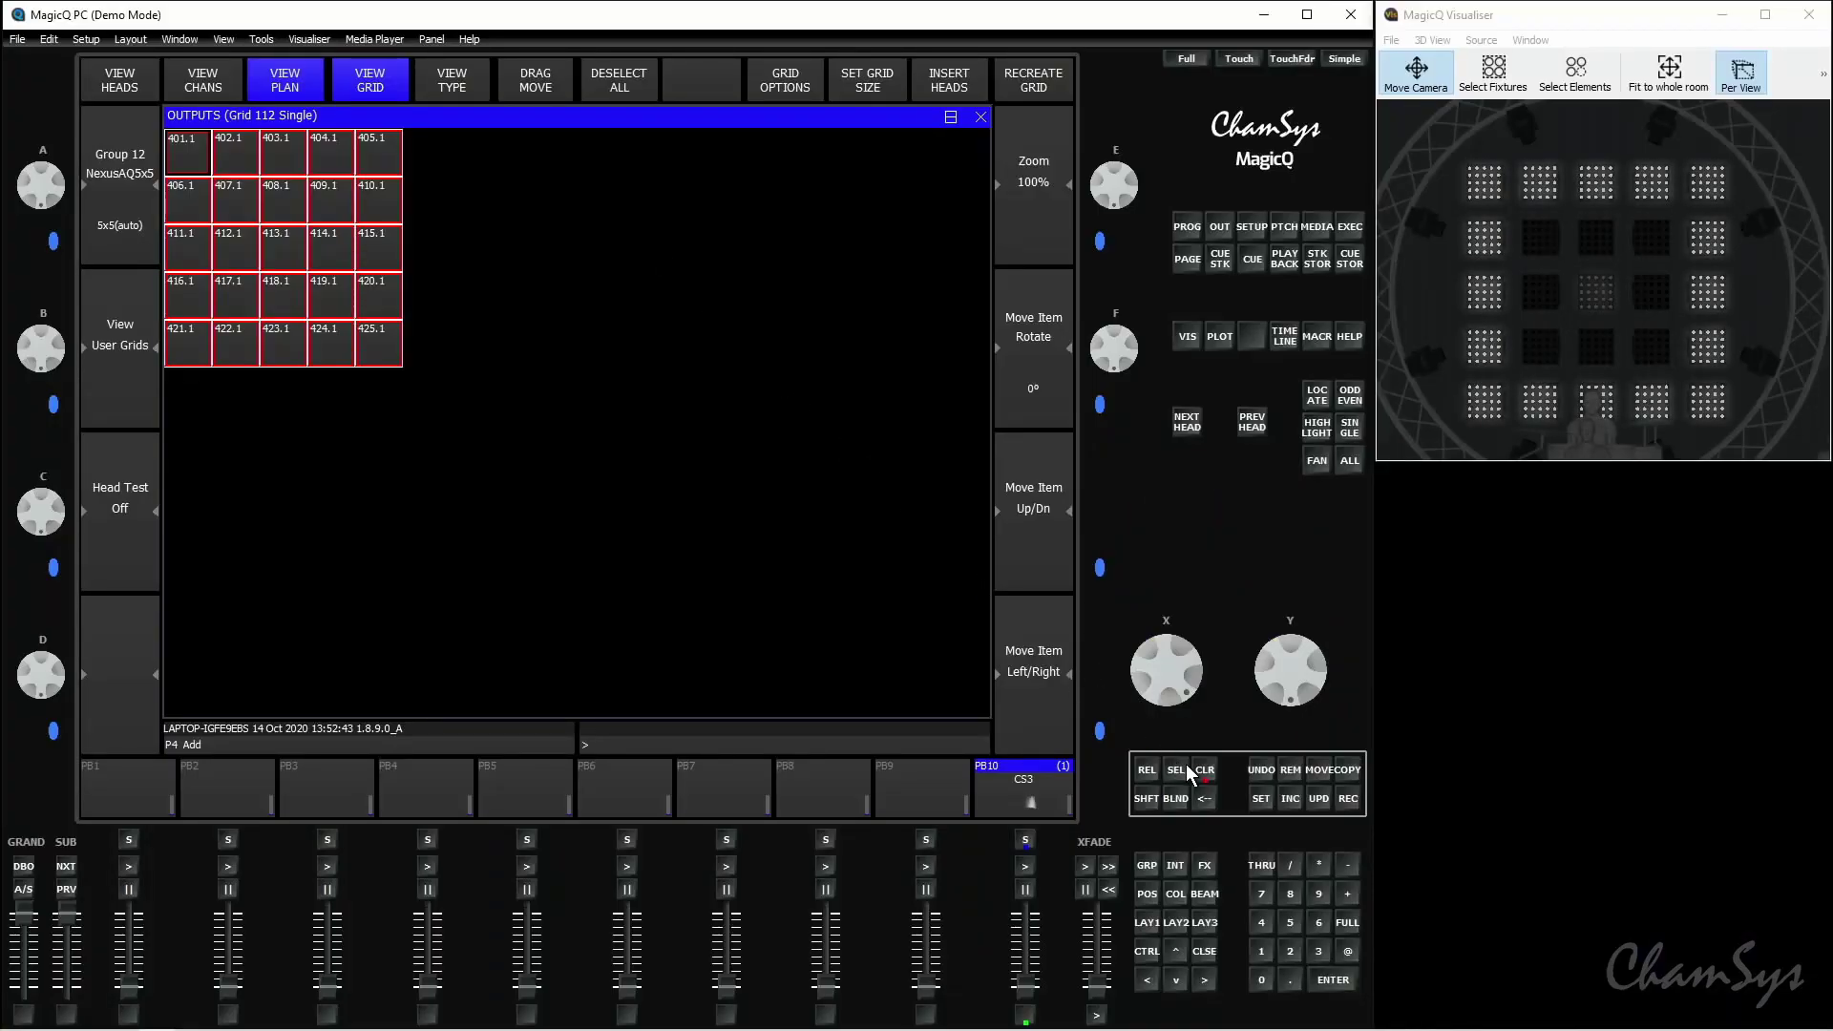
click(1203, 773)
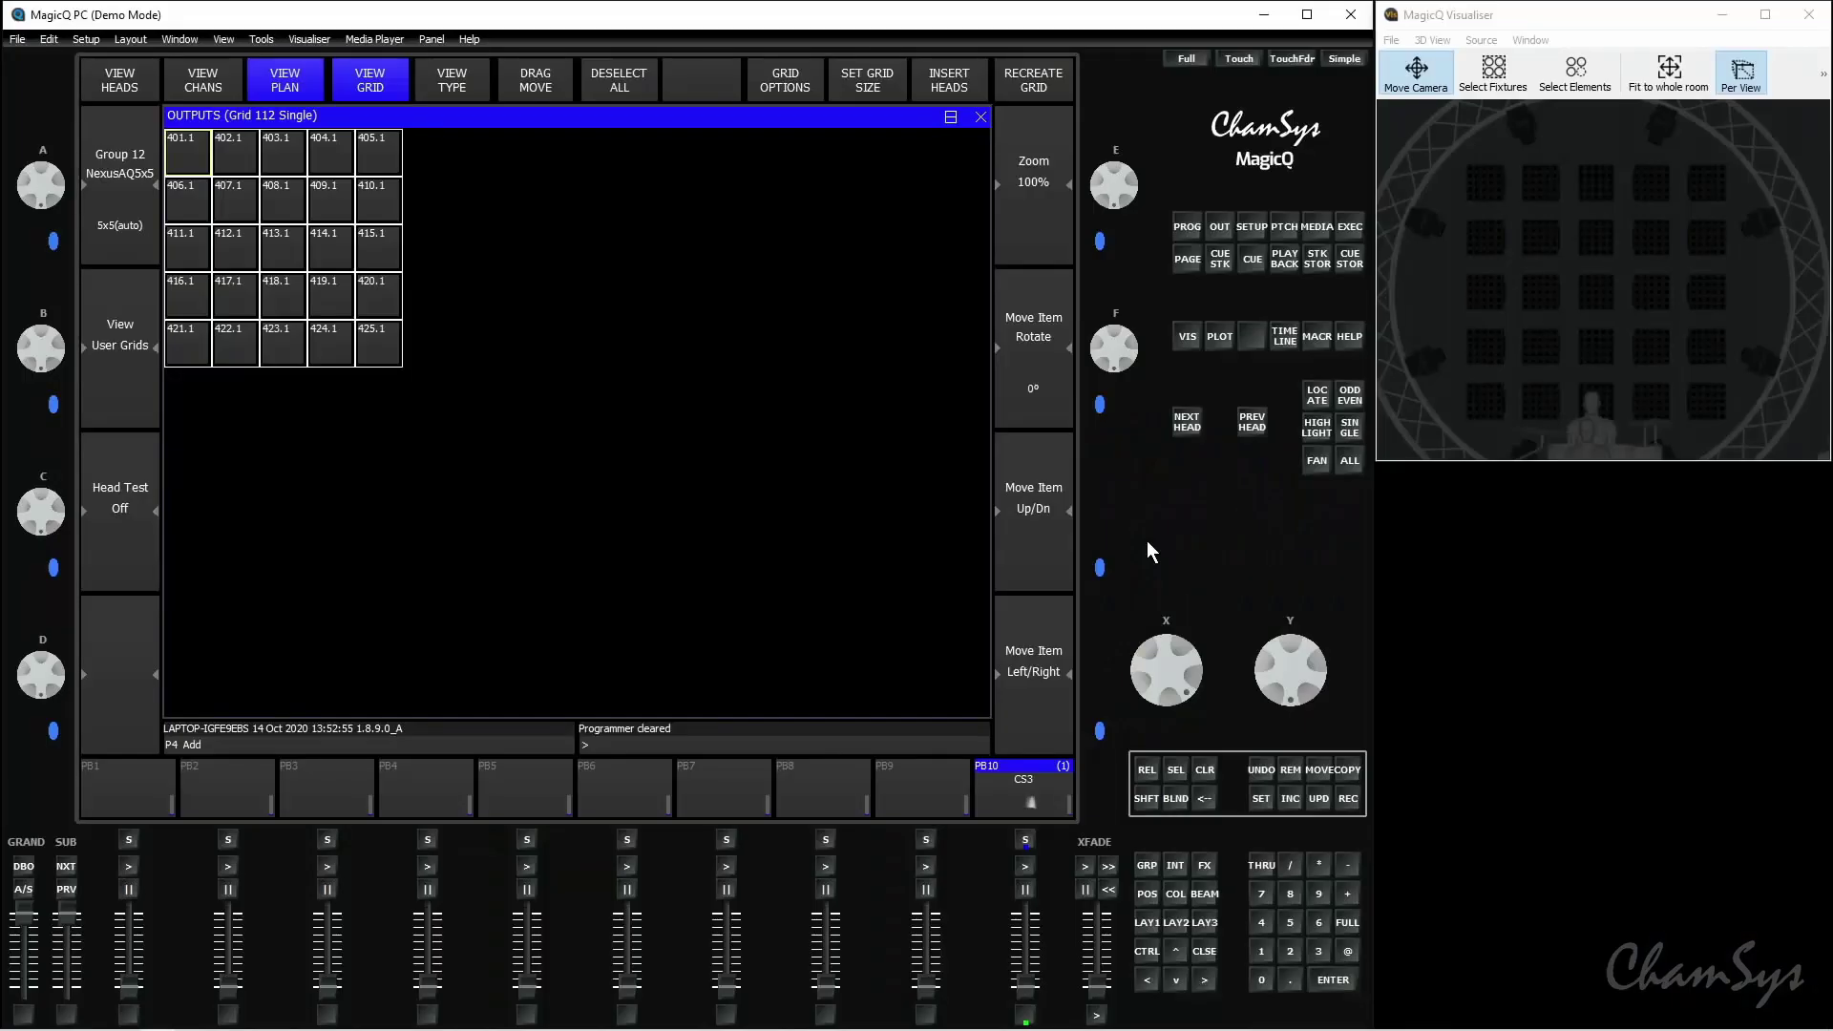
click(1141, 923)
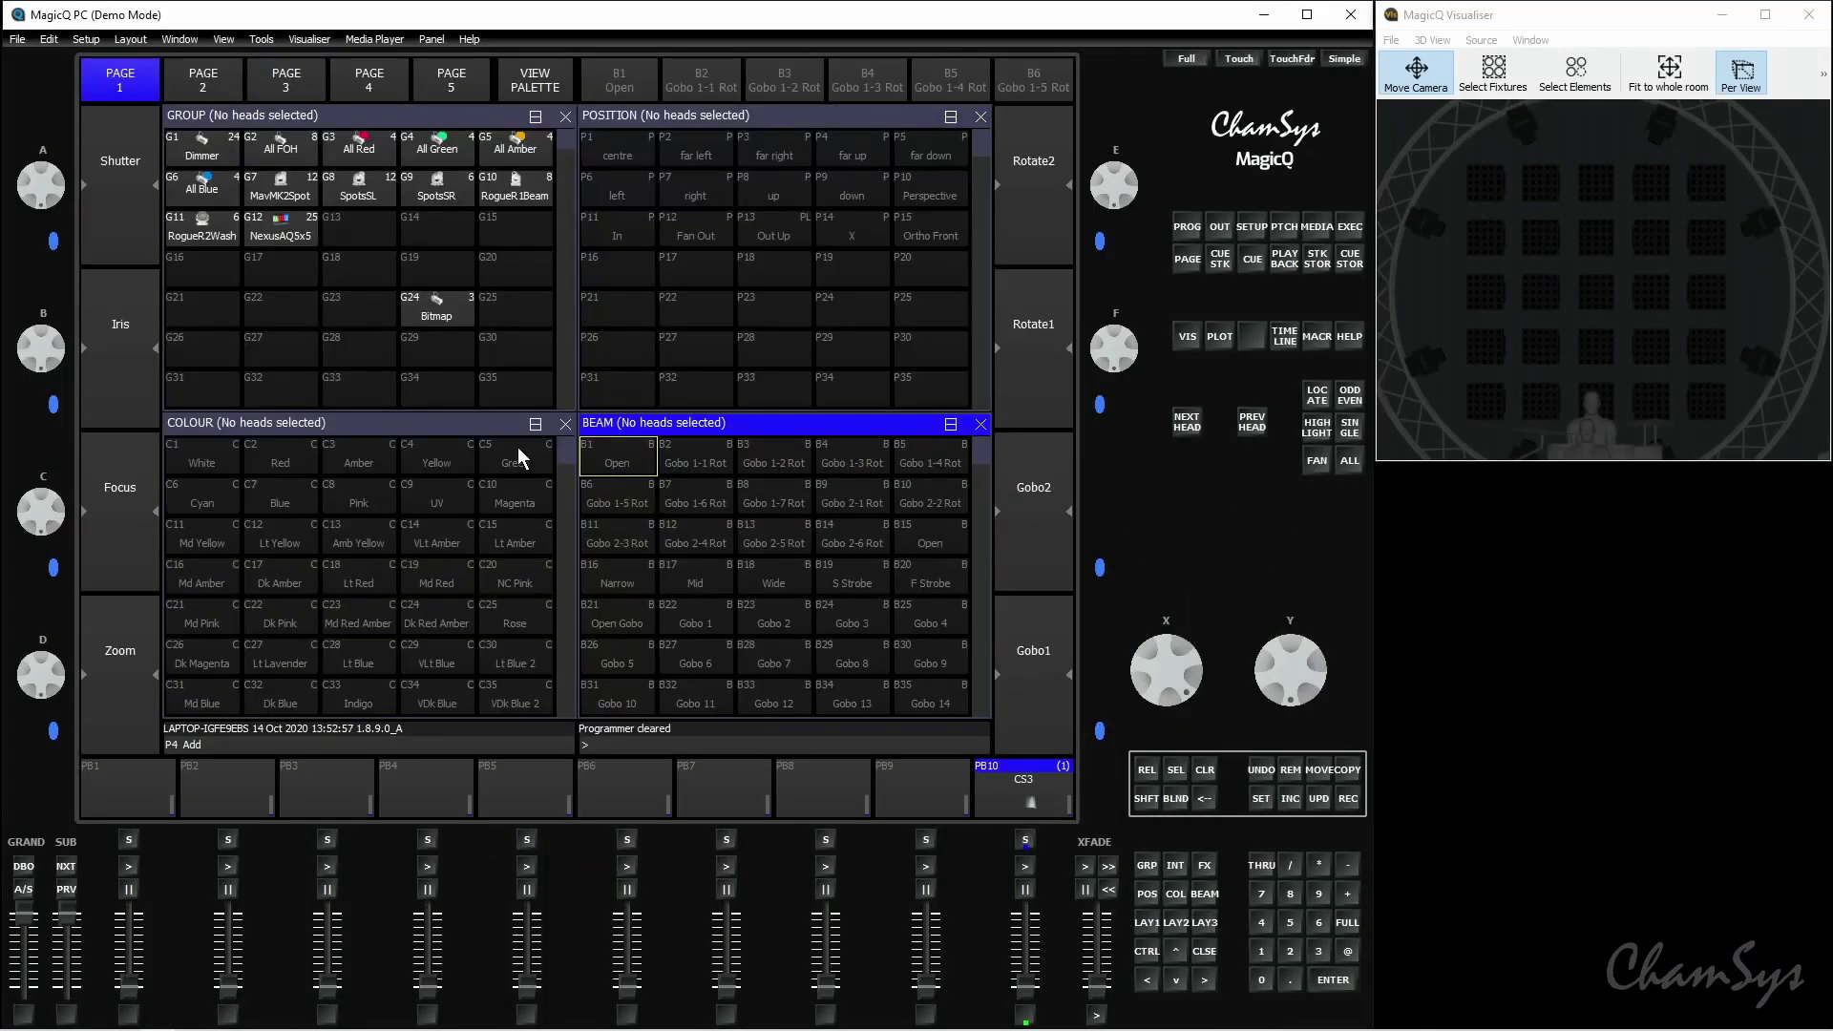
Apply the Position circle effect per head to groups G7 MavMK2Spot and G11 RogueR2Wash
click(293, 202)
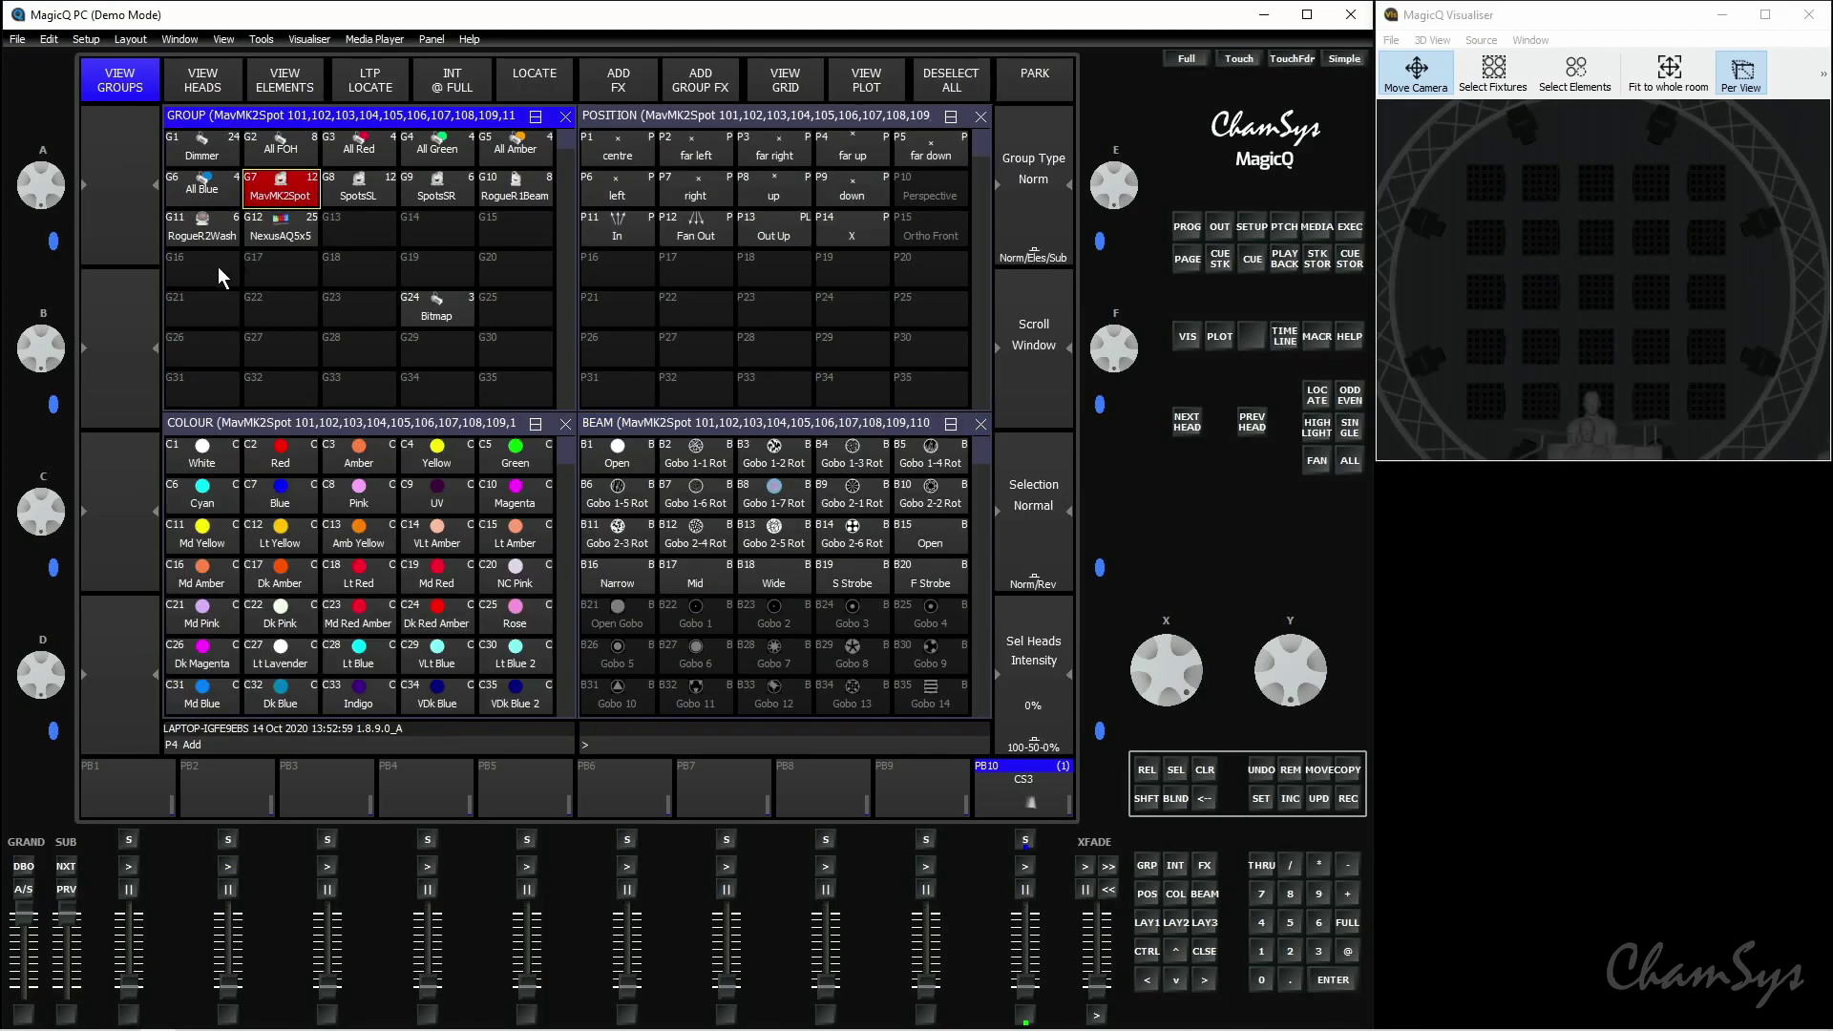
click(212, 234)
click(638, 84)
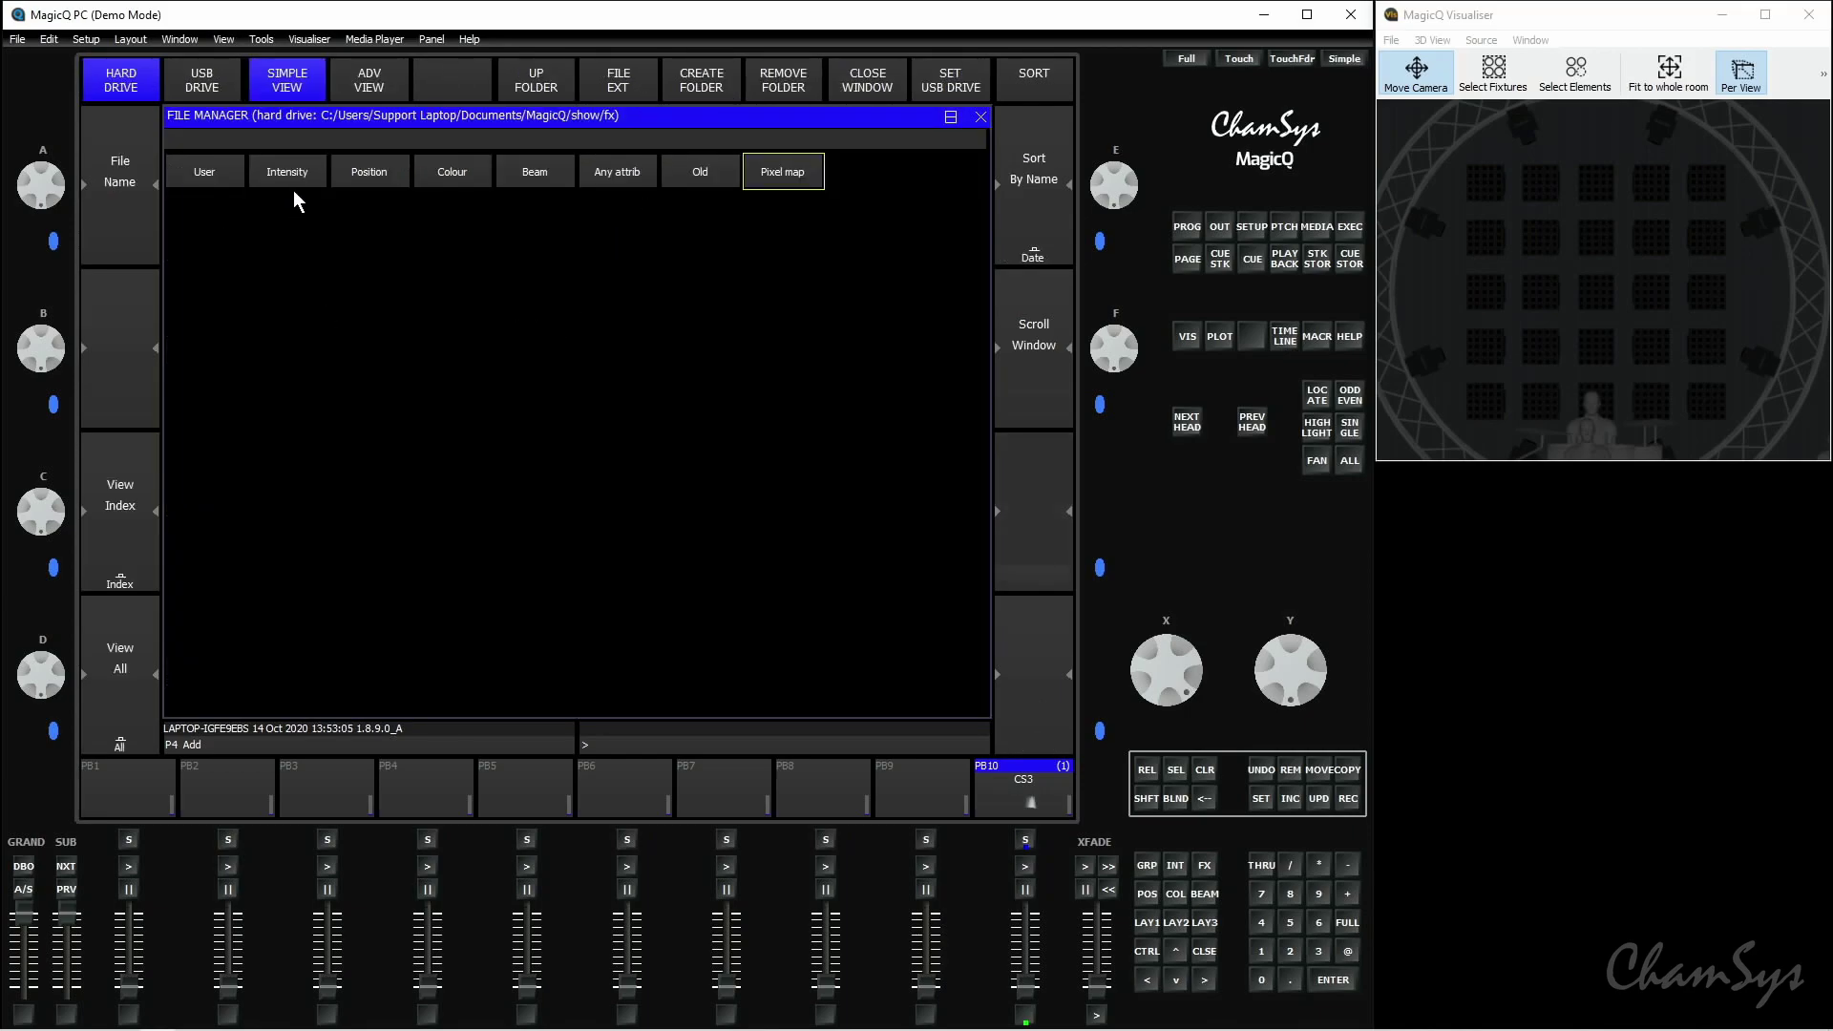
click(389, 175)
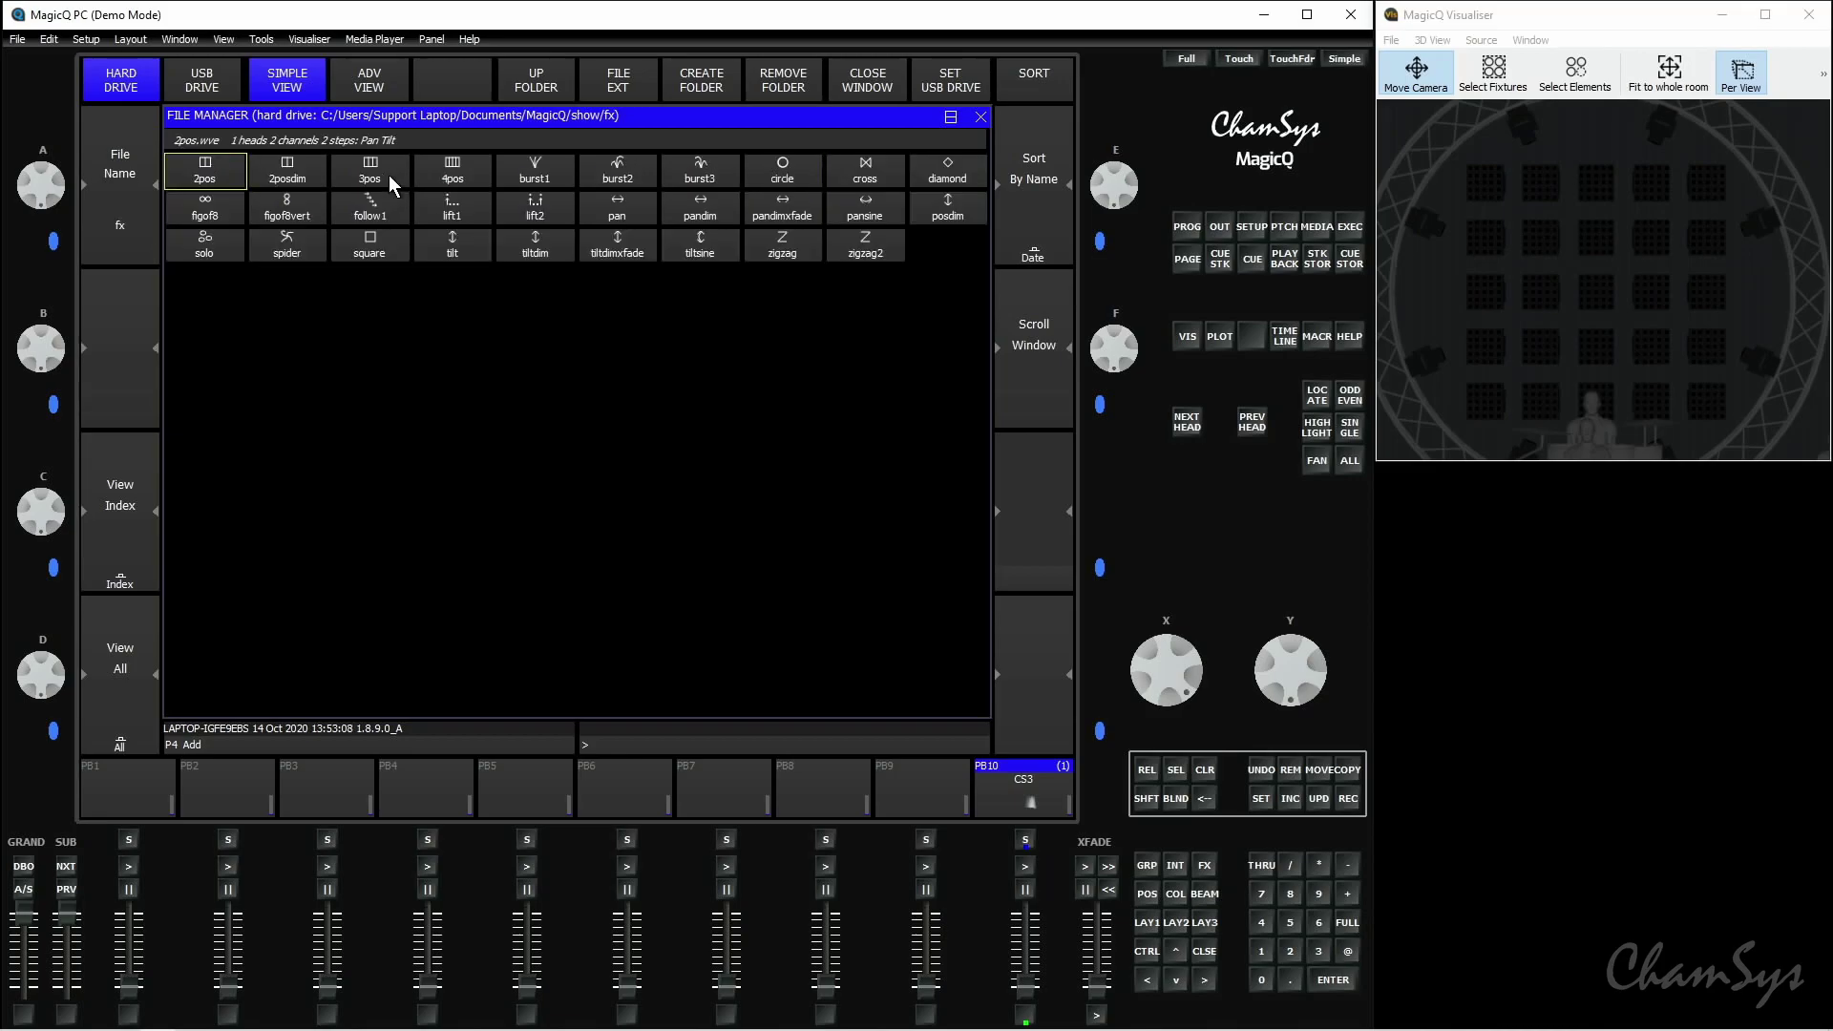
click(804, 179)
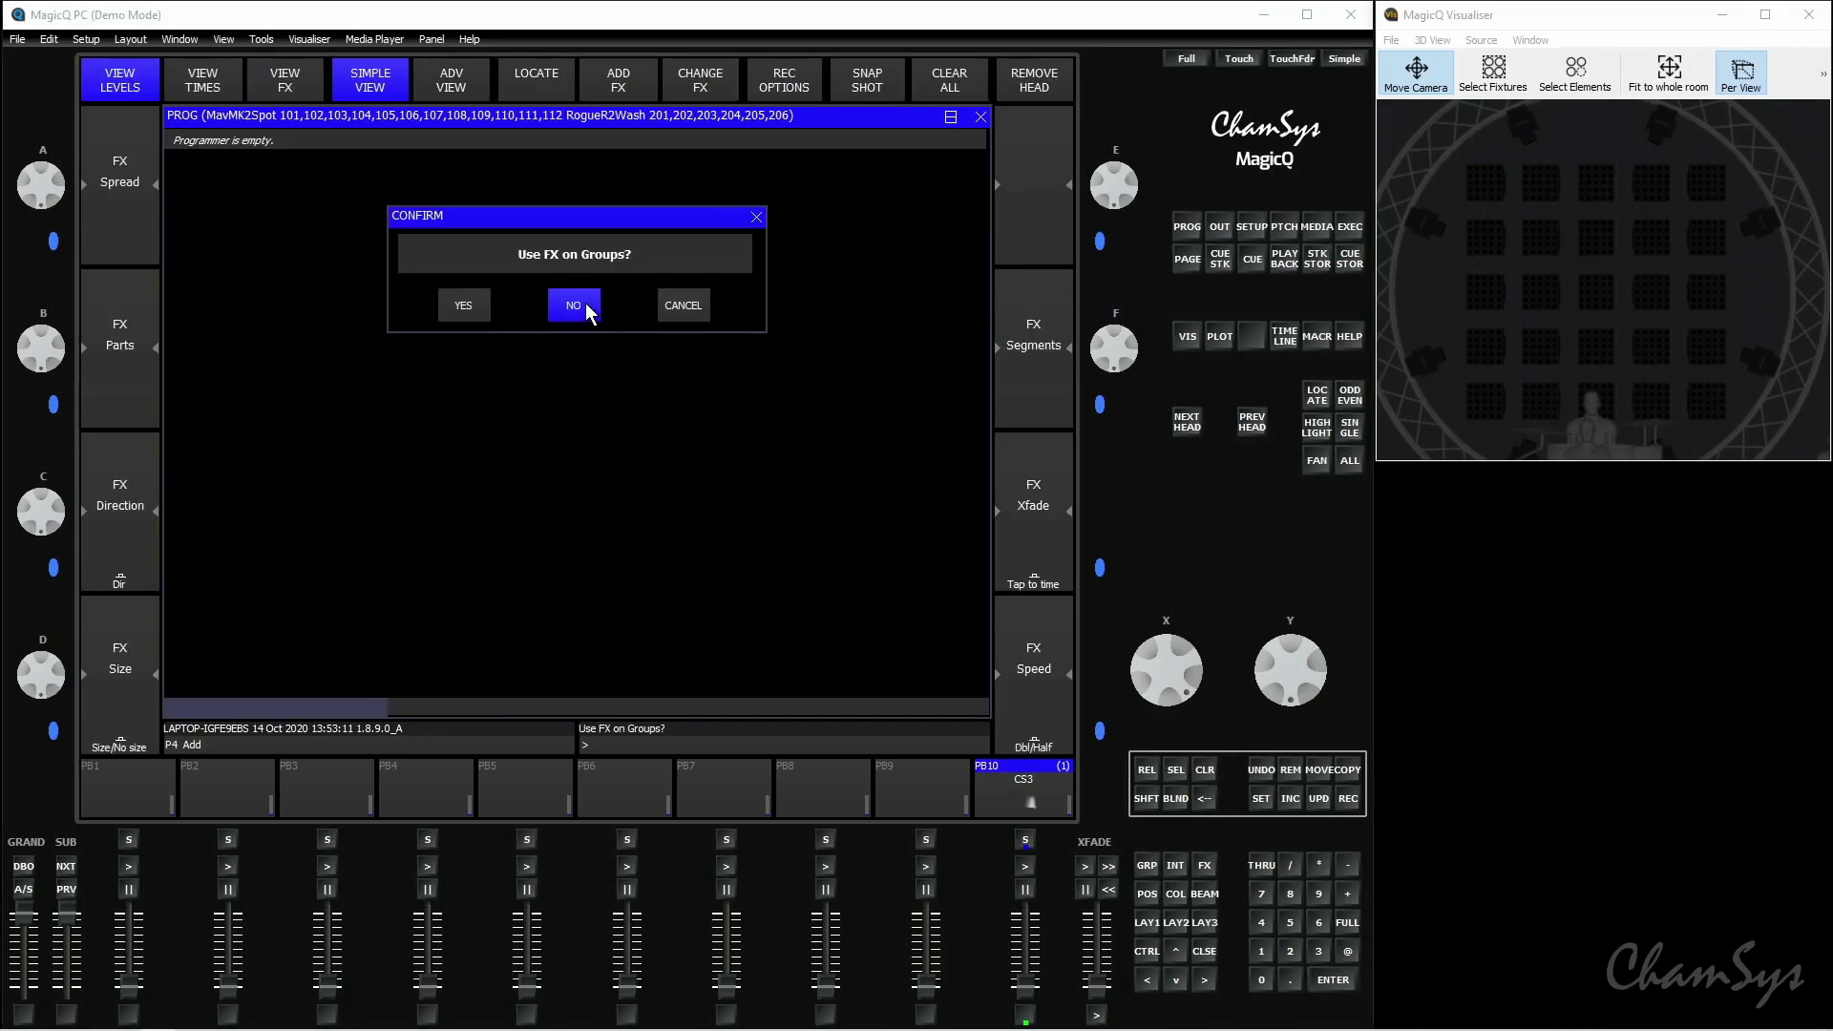
click(589, 310)
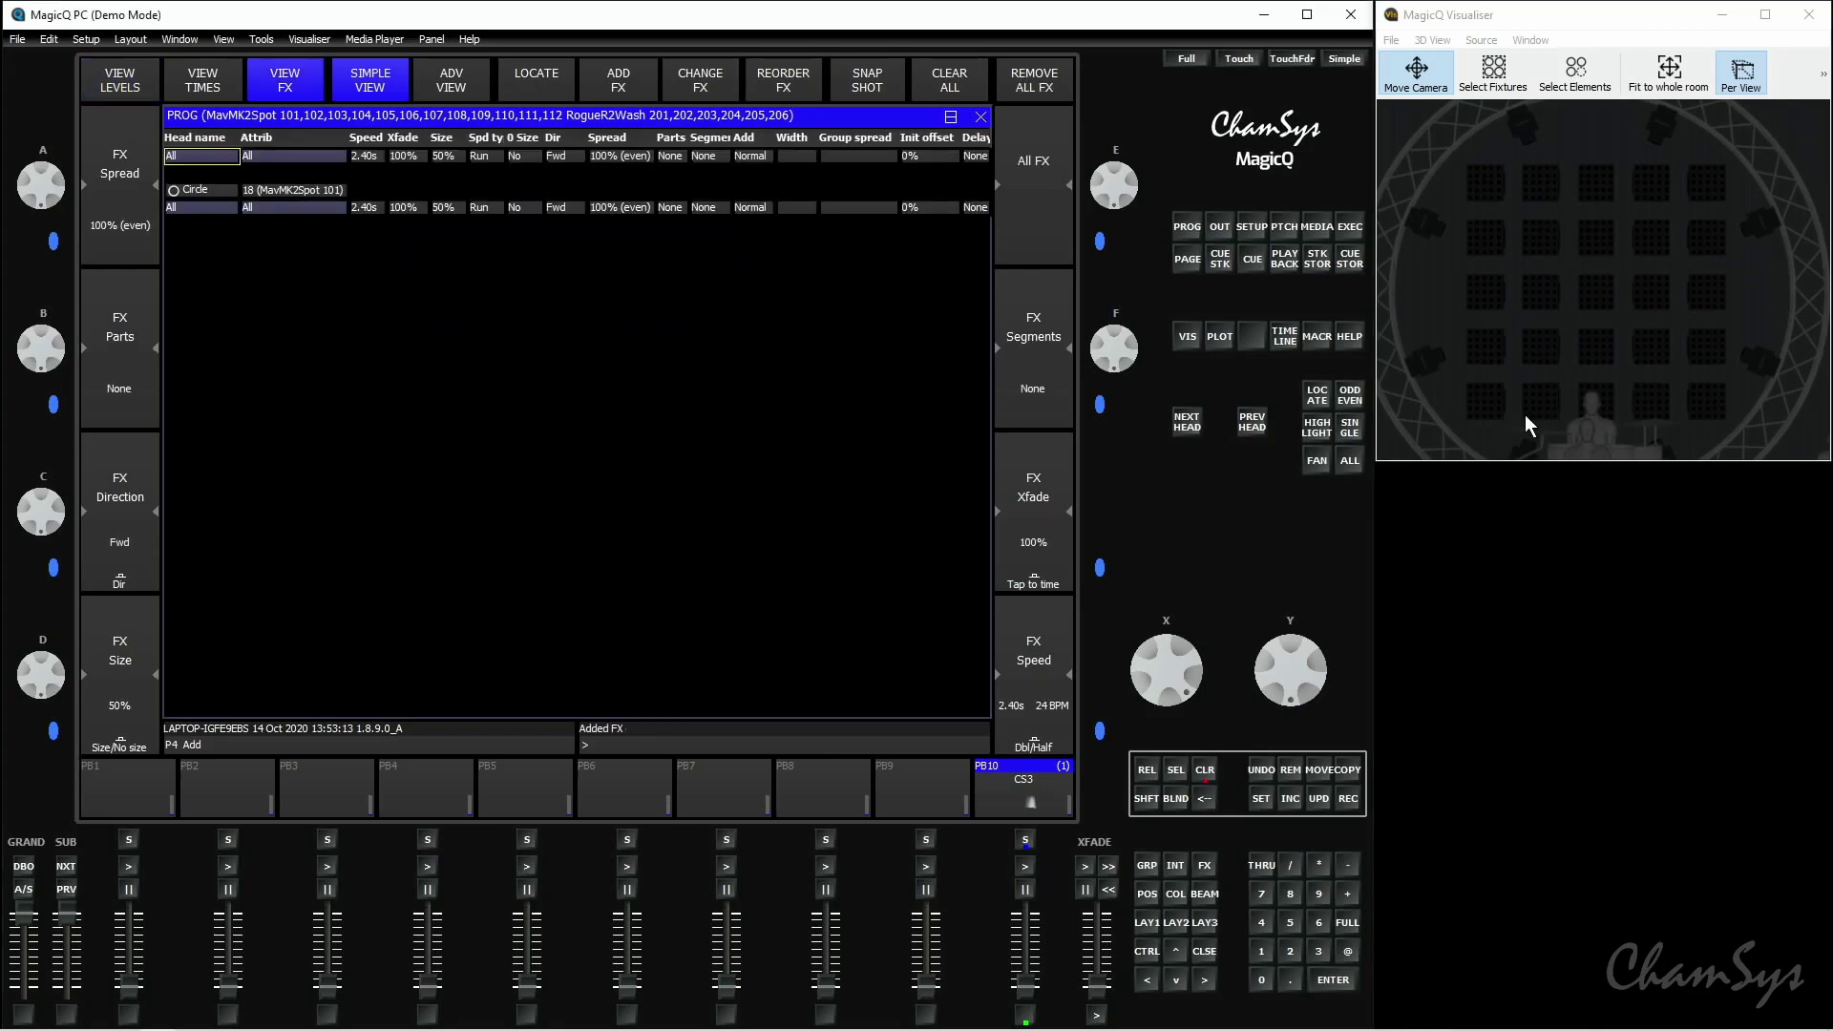
scroll(1582, 337, down, 10)
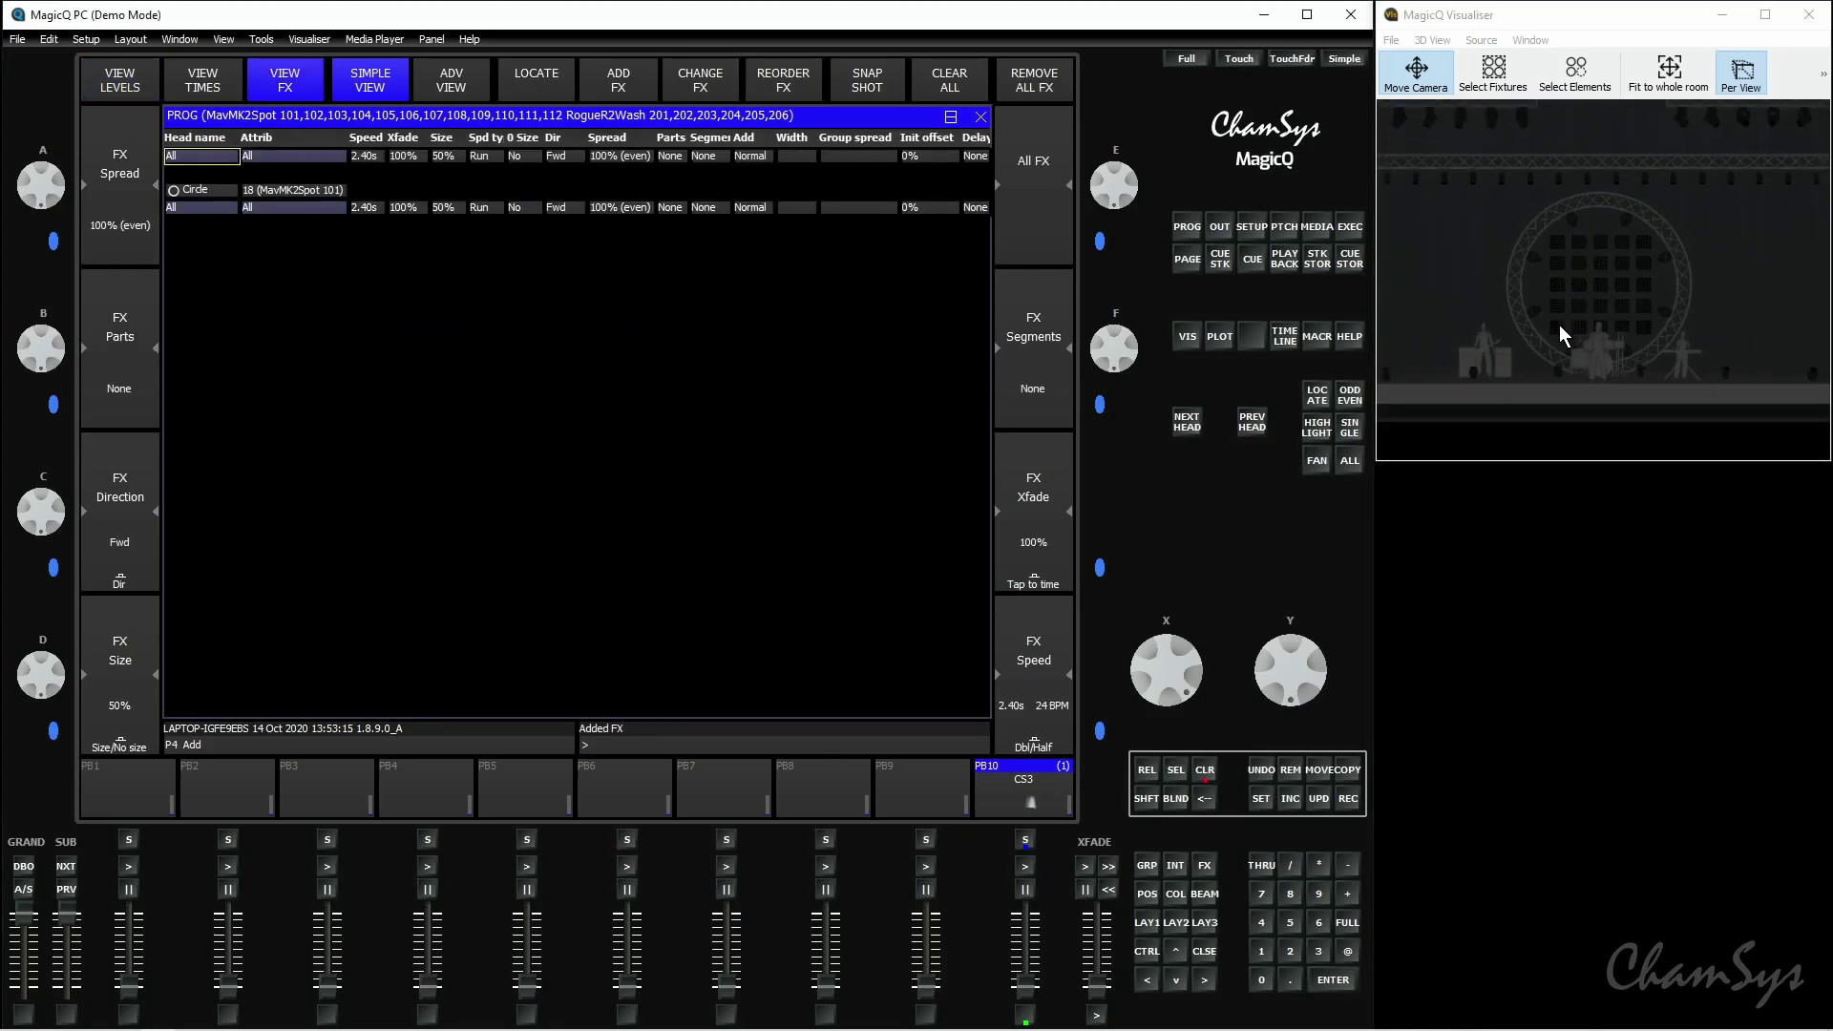
click(1146, 924)
Raise the heads to full intensity, record the circle look onto PB7, and clear the programmer
click(320, 120)
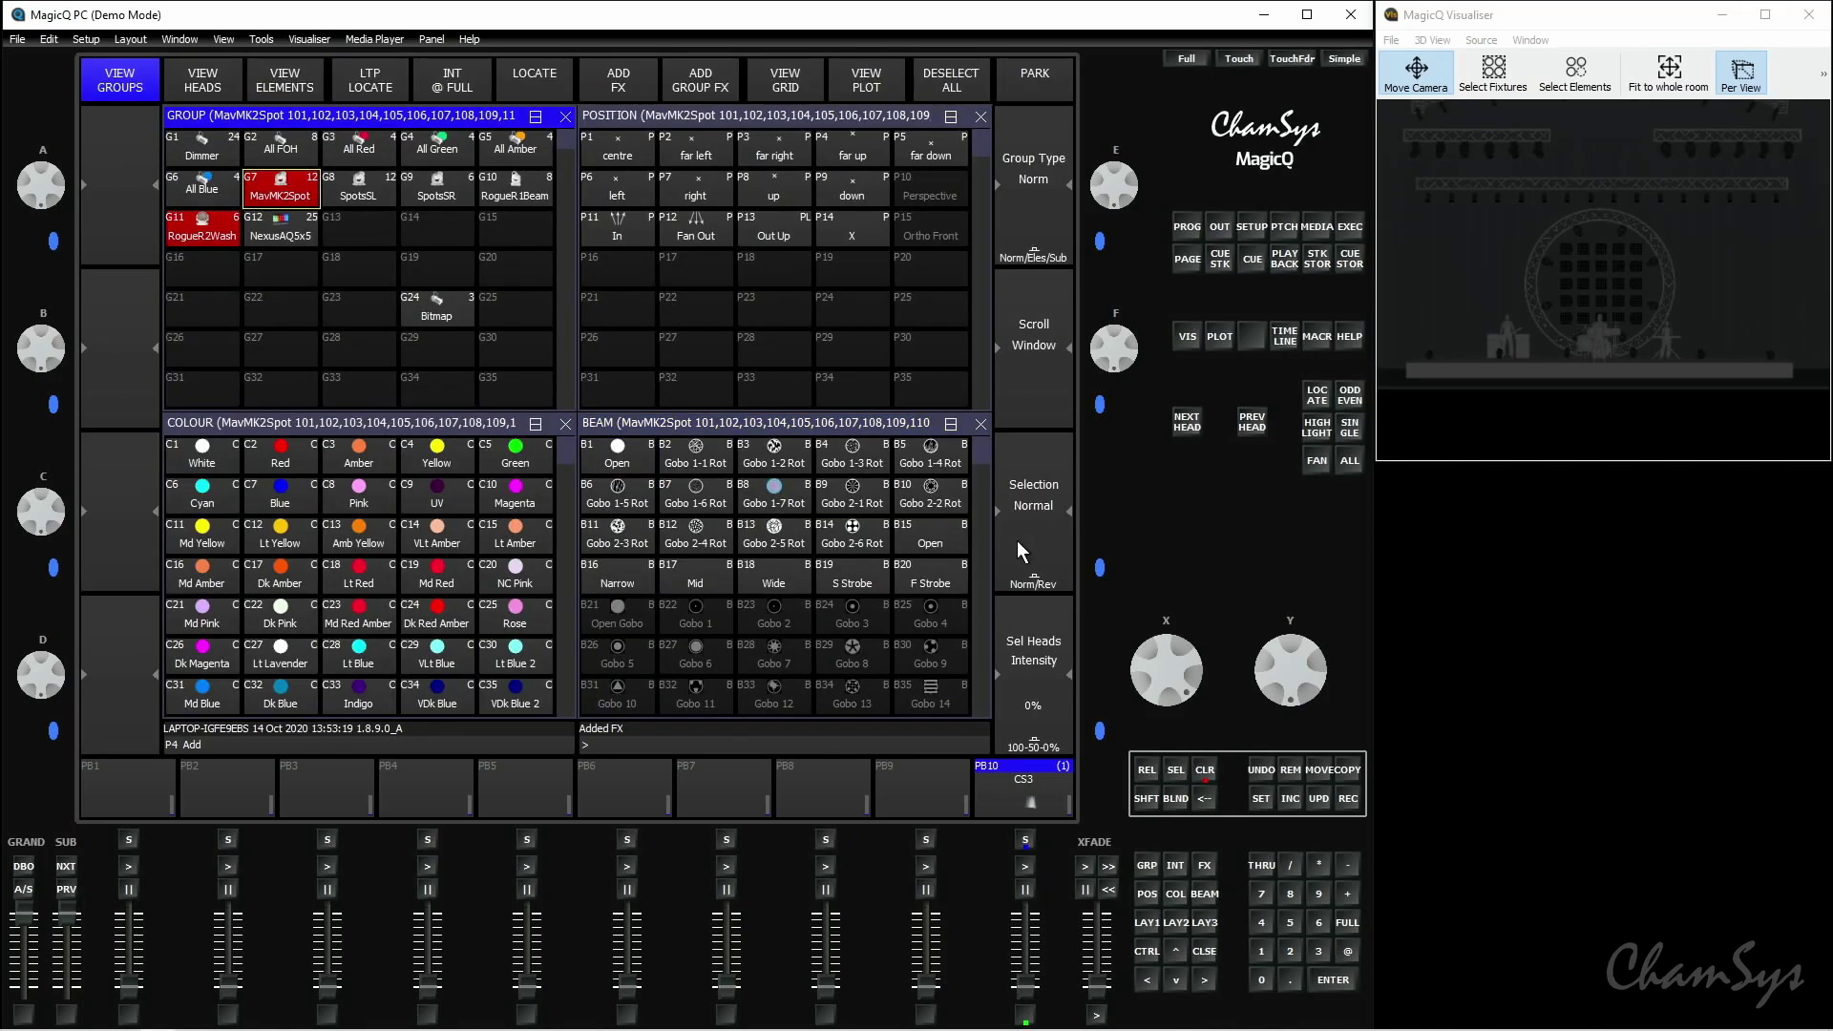
drag(1191, 659, 1258, 926)
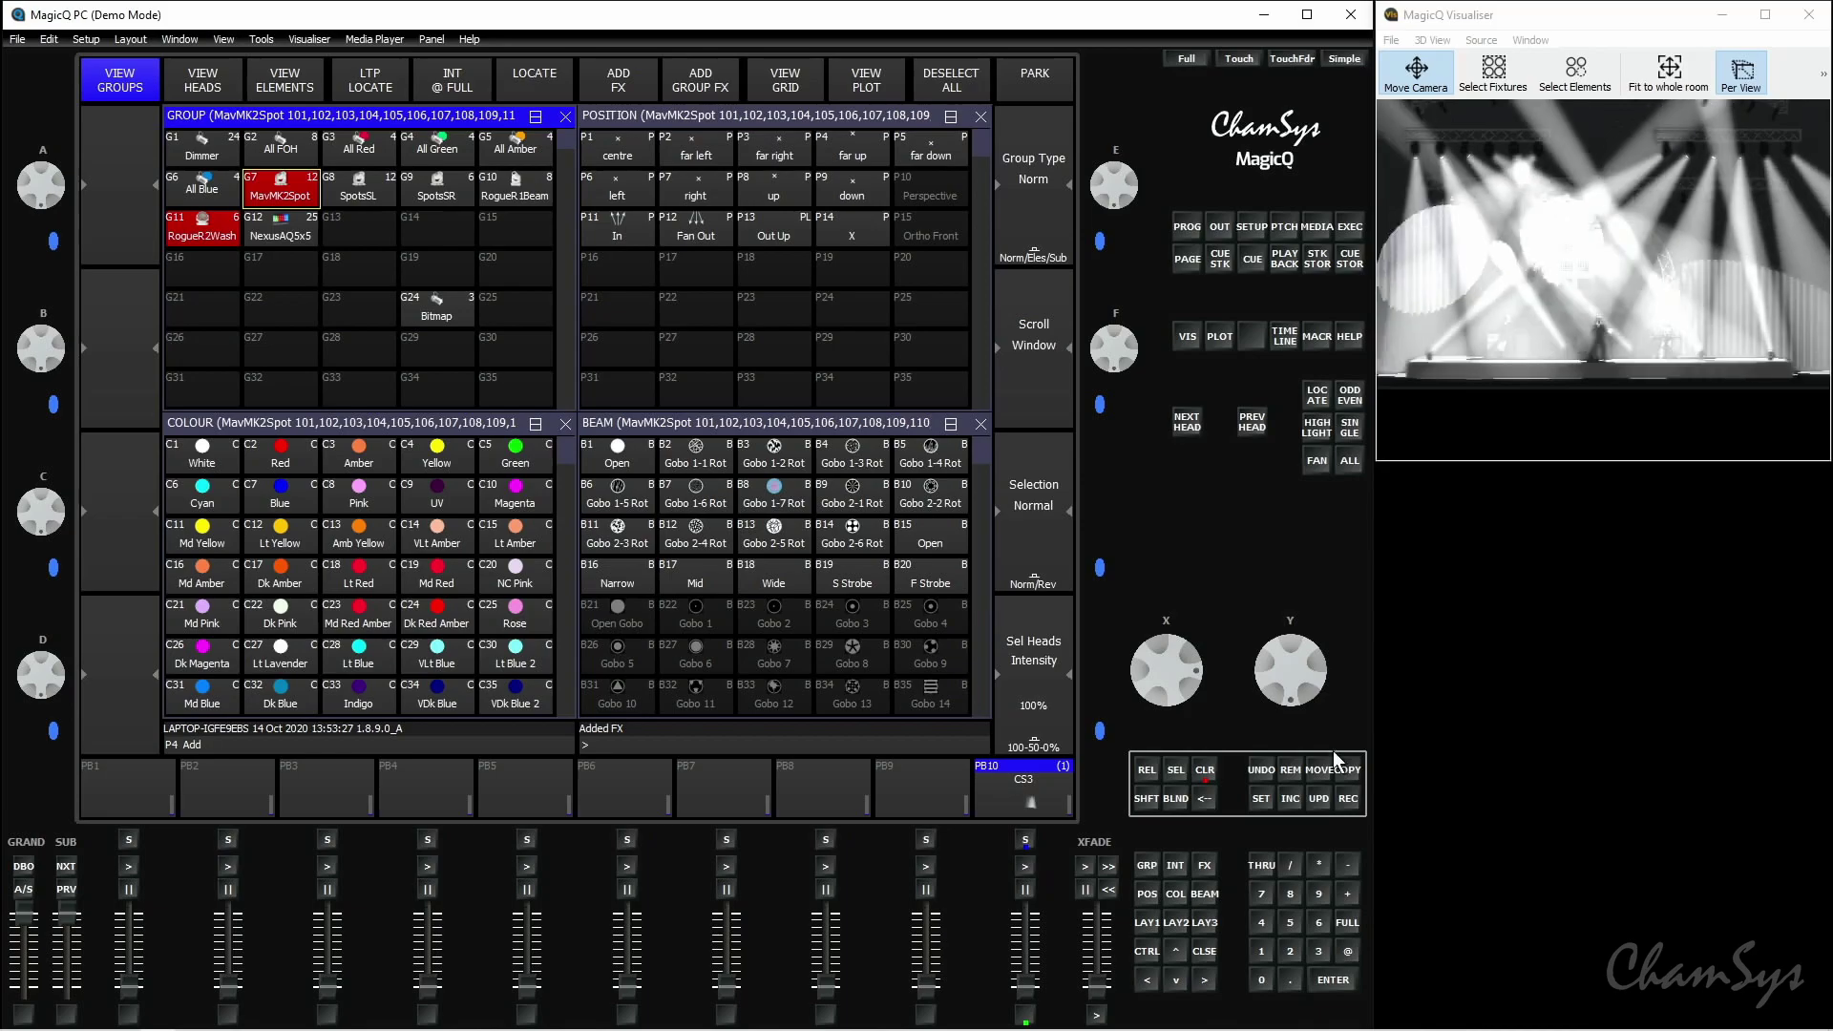
click(1351, 800)
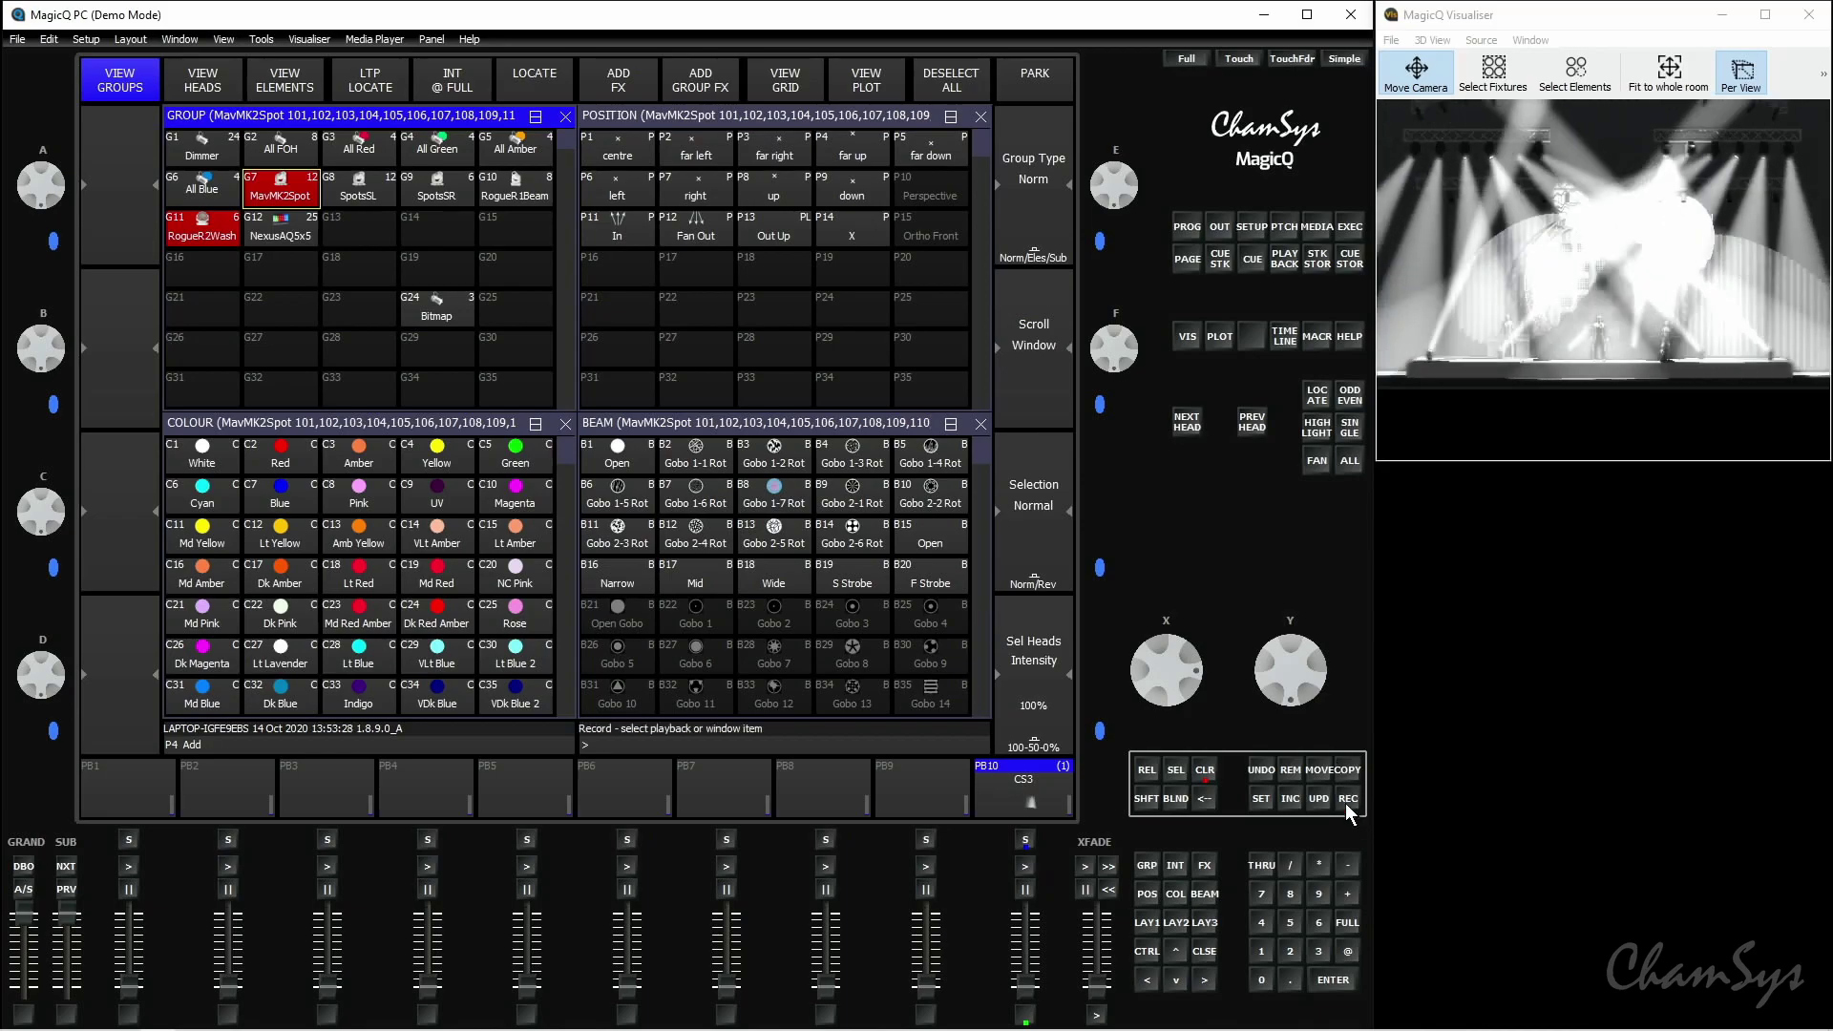
click(747, 792)
click(1201, 775)
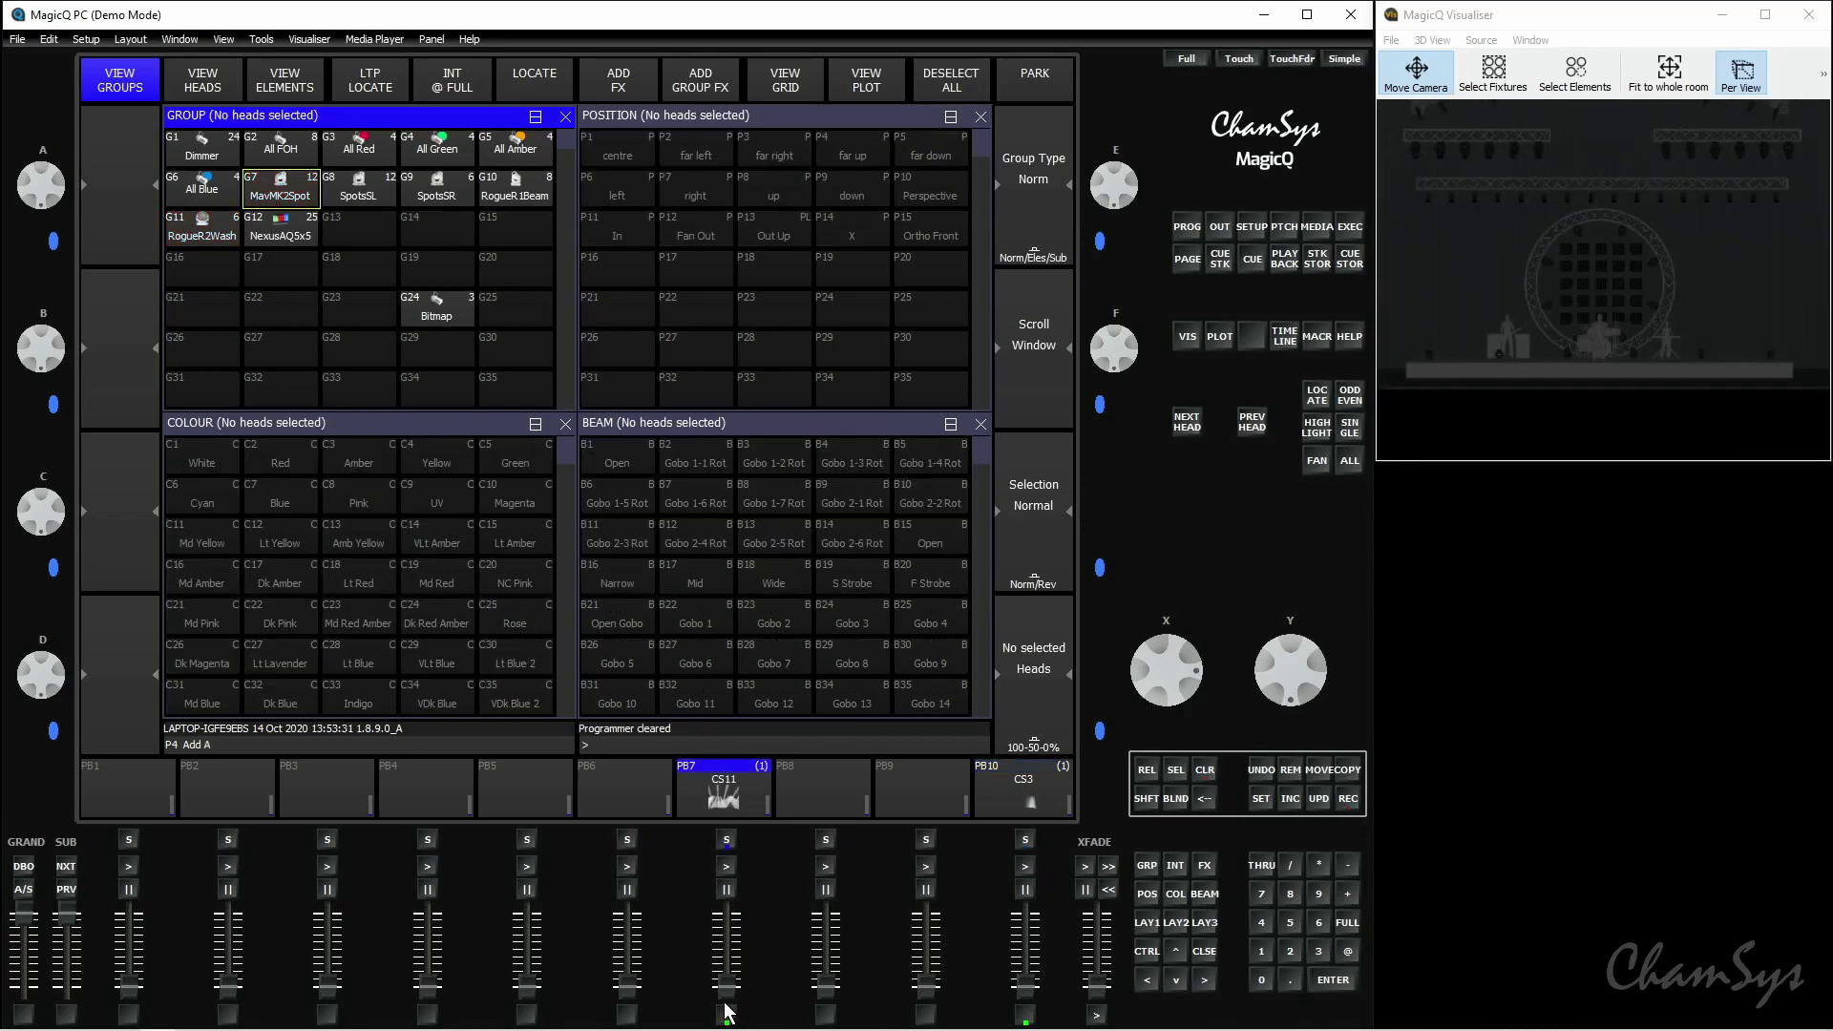